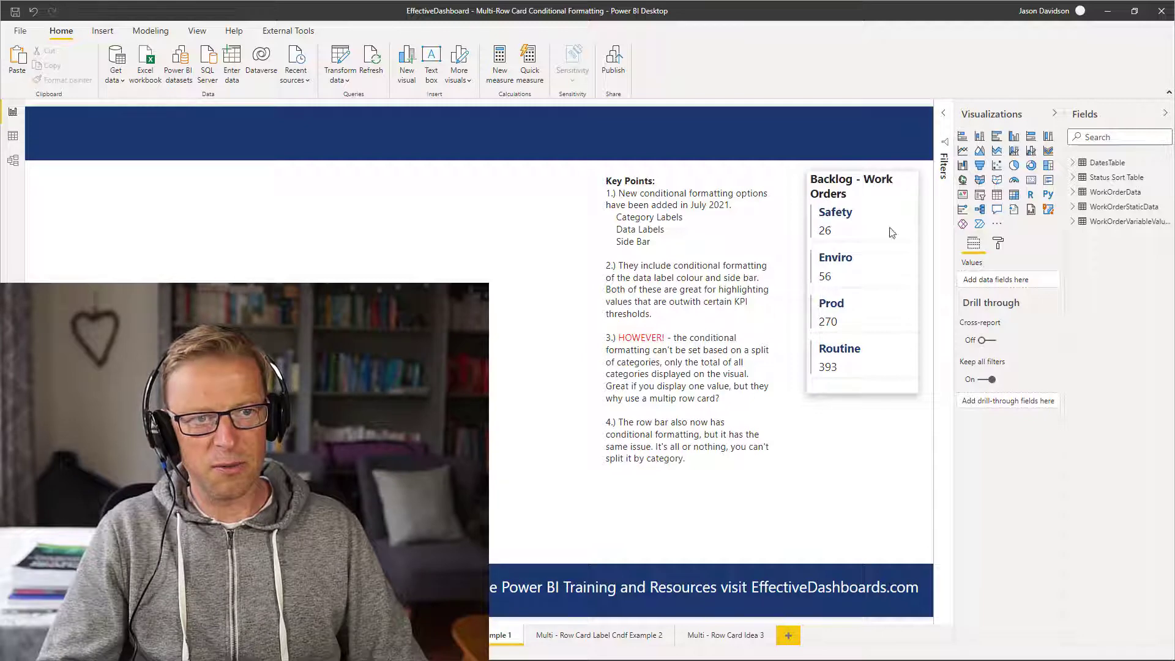
- Select the Backlog - Work Orders multi-row card and show its Format options
click(836, 200)
click(999, 245)
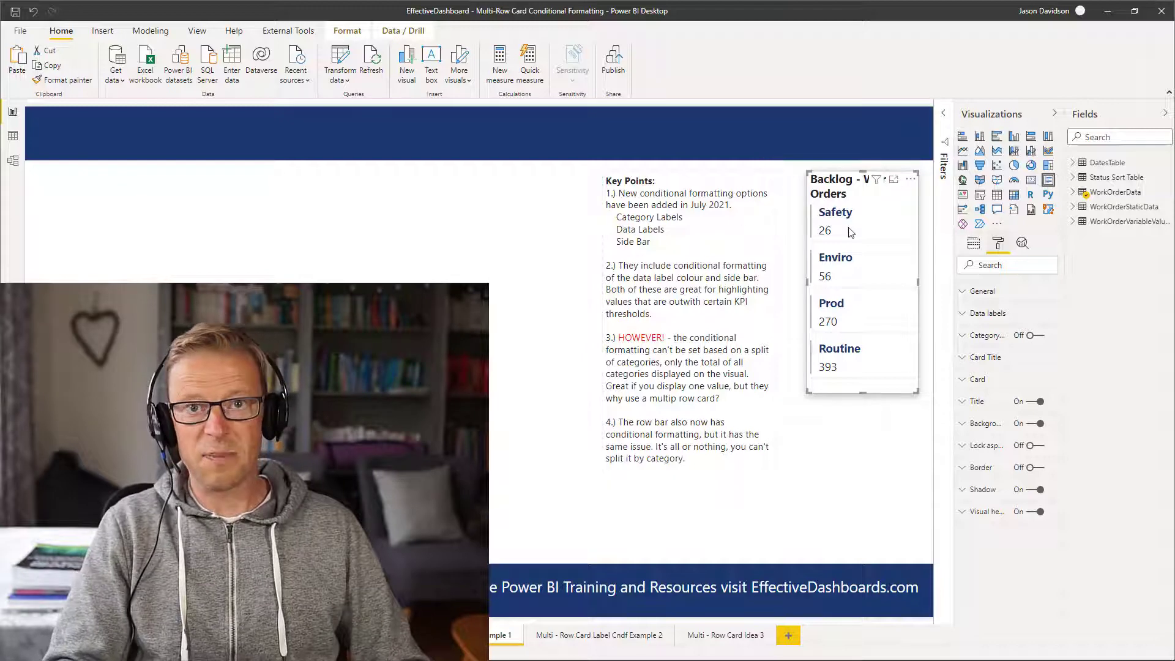
mouse_move(849, 233)
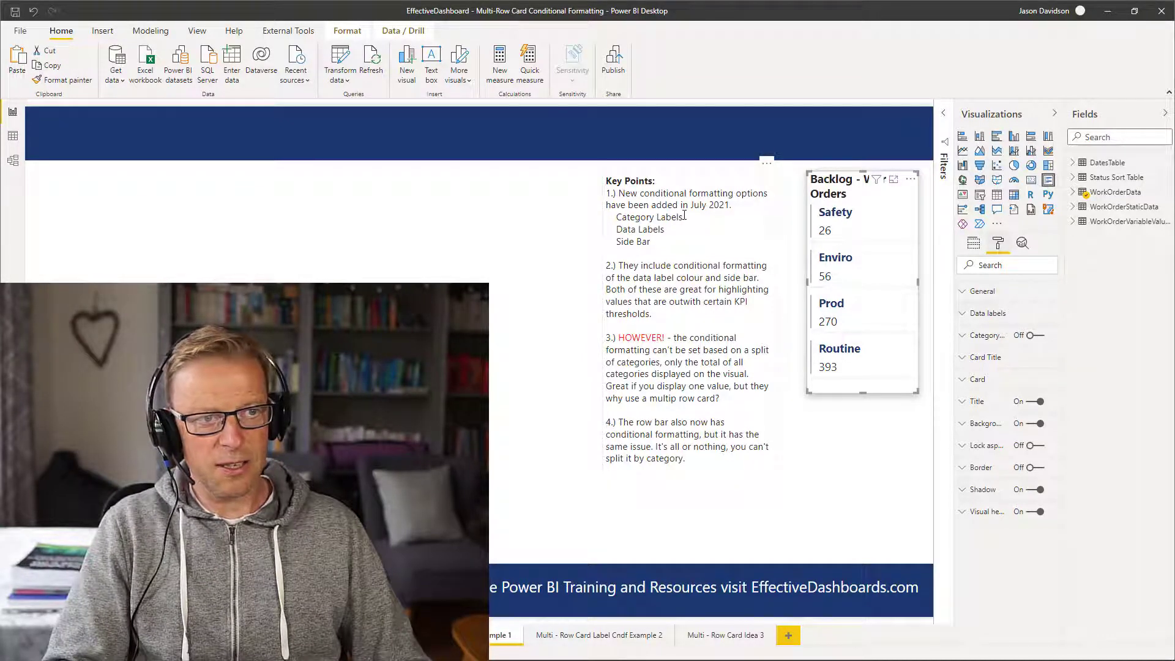
- Highlight the Category Labels note, then switch to the July 2021 feature summary in Chrome
drag(685, 215, 606, 218)
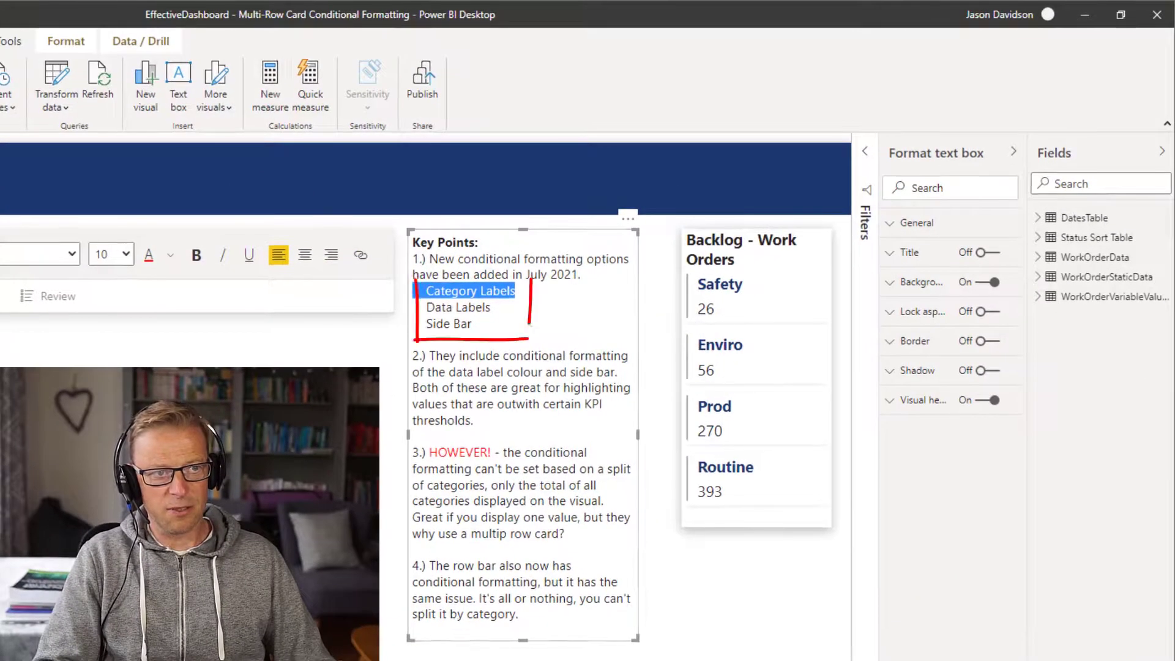
key(Escape)
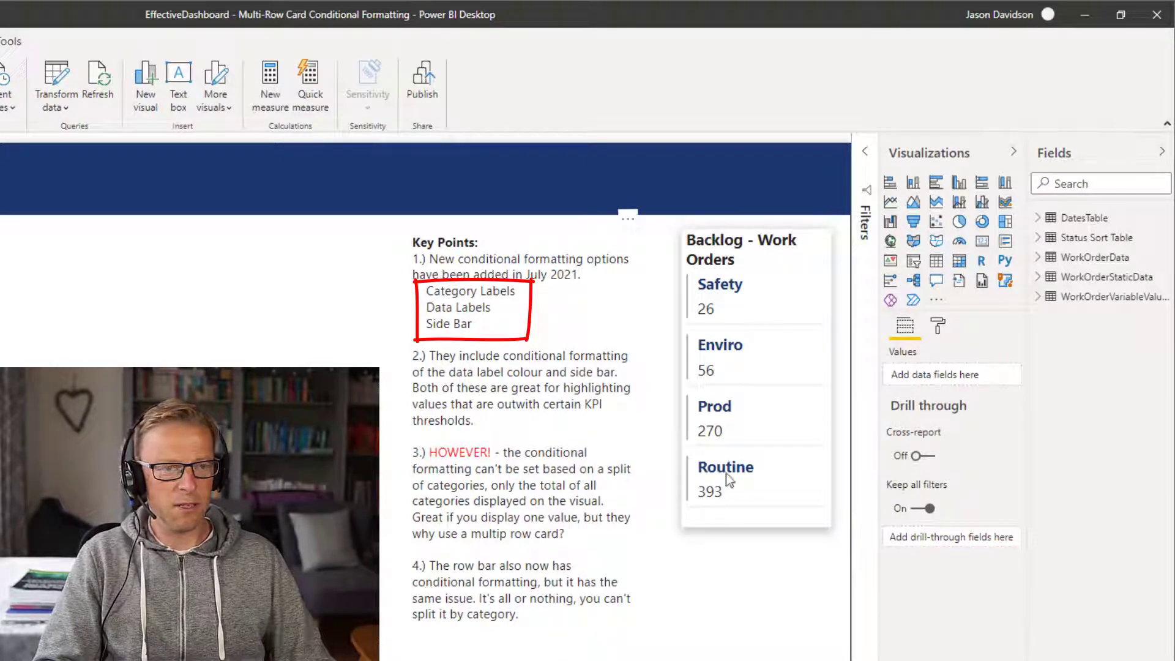
key(alt+Tab)
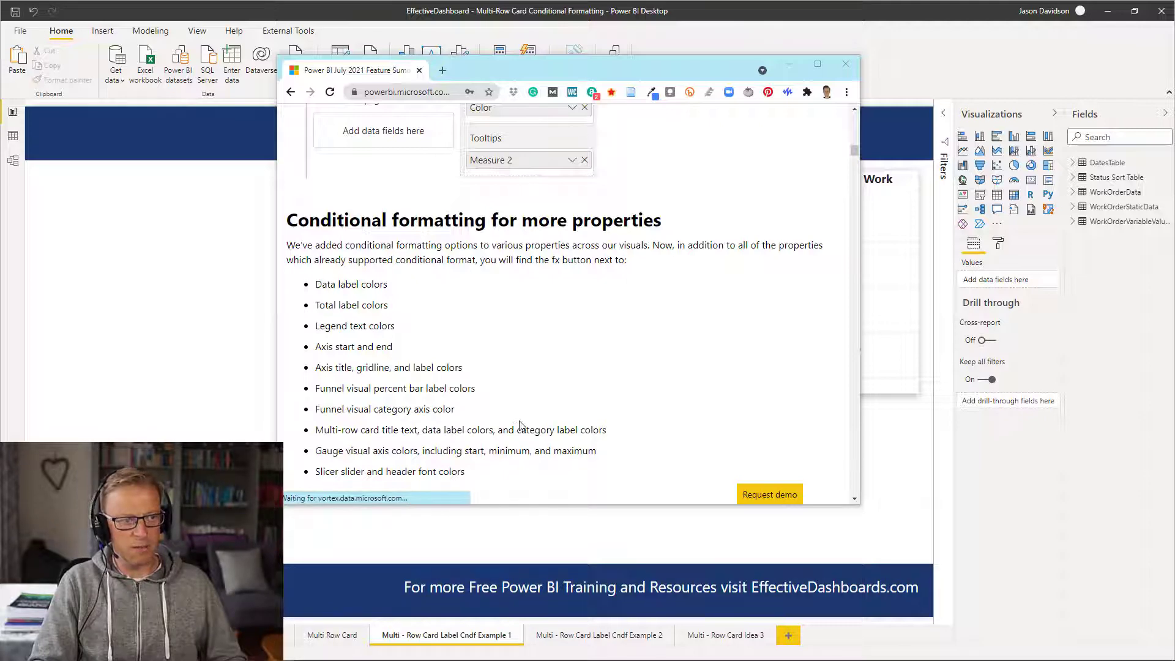
- Minimize the Chrome feature summary window to return to the report
click(790, 65)
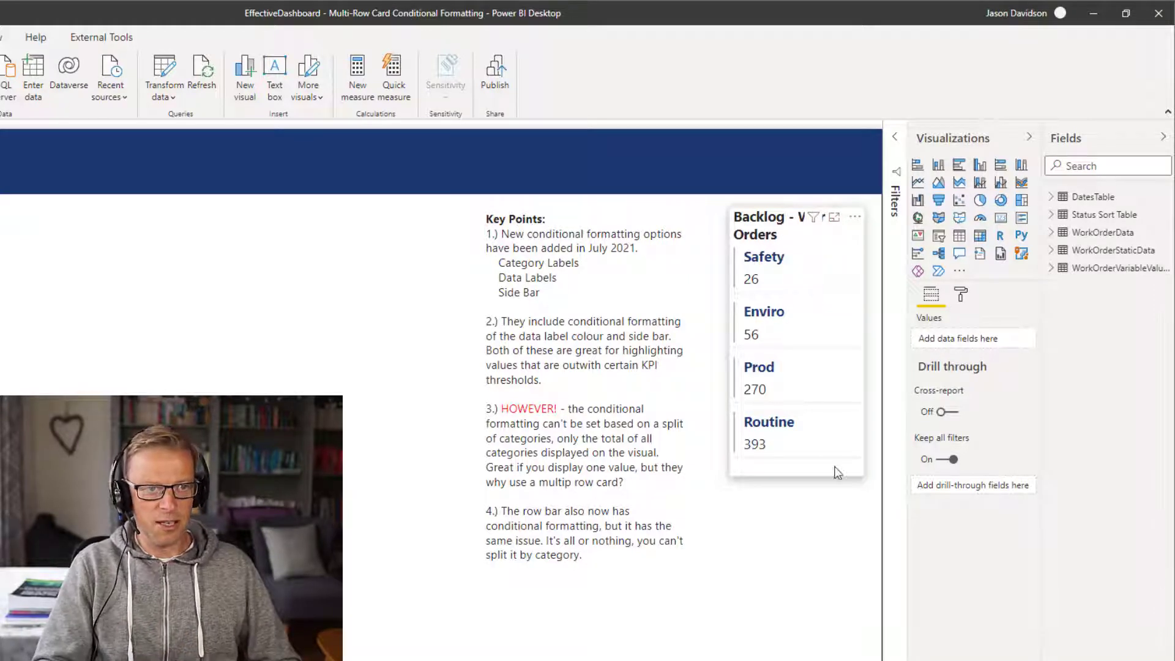
- Select the card and check its fields, Work Criticality Description and Backlog (Count)
click(772, 236)
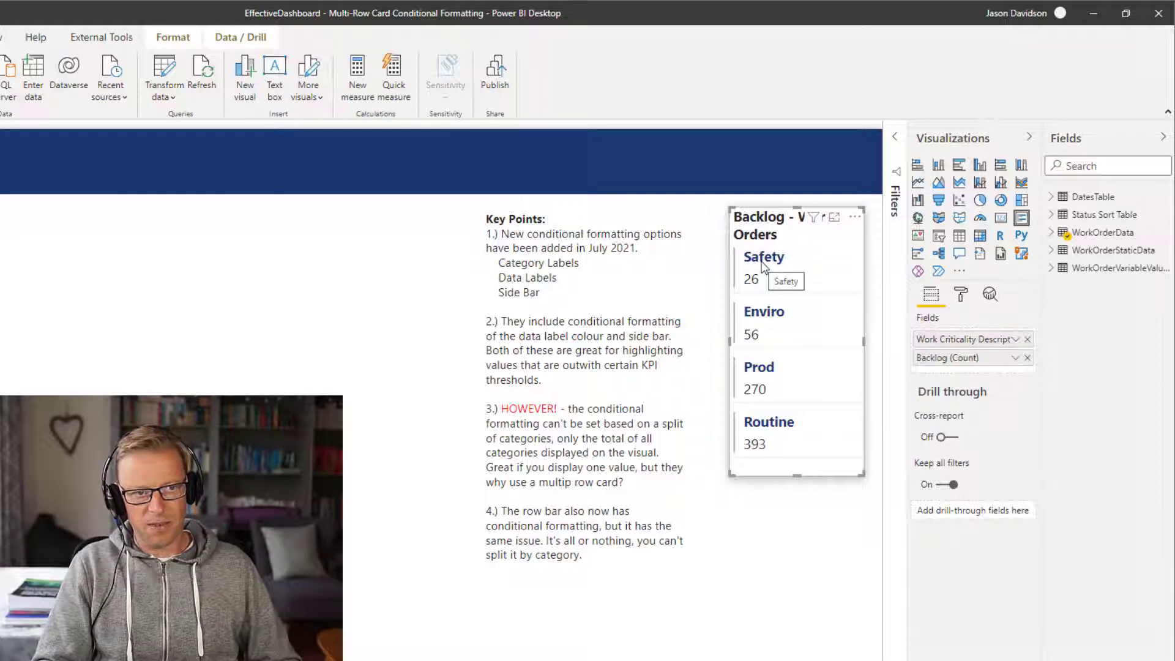
click(961, 294)
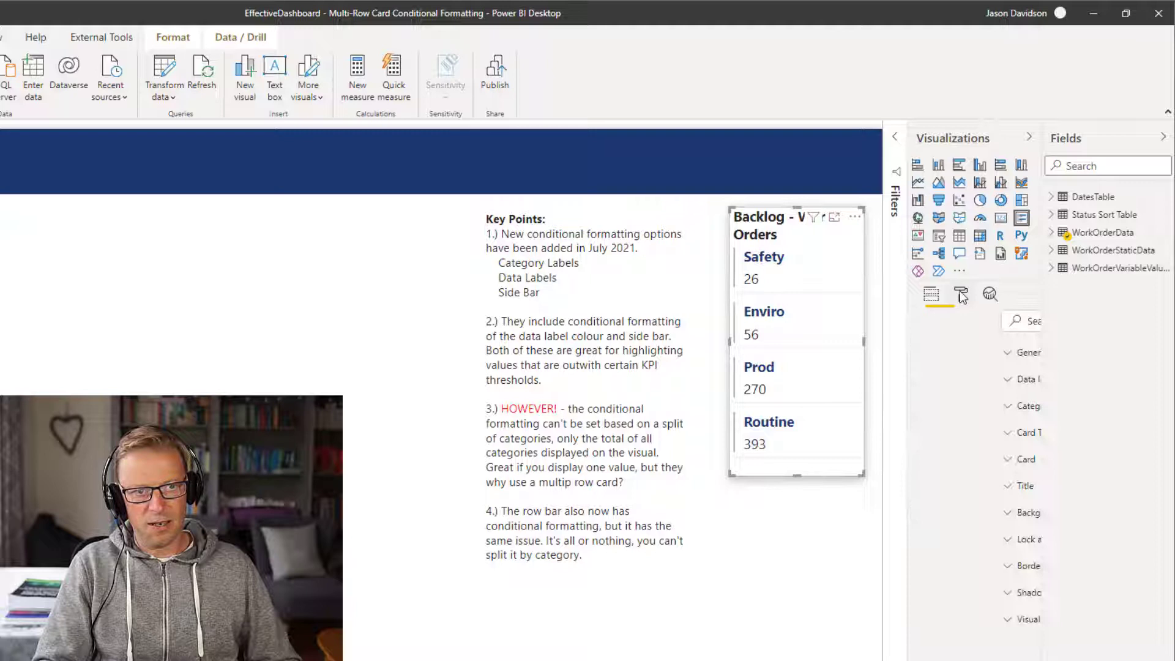
click(936, 299)
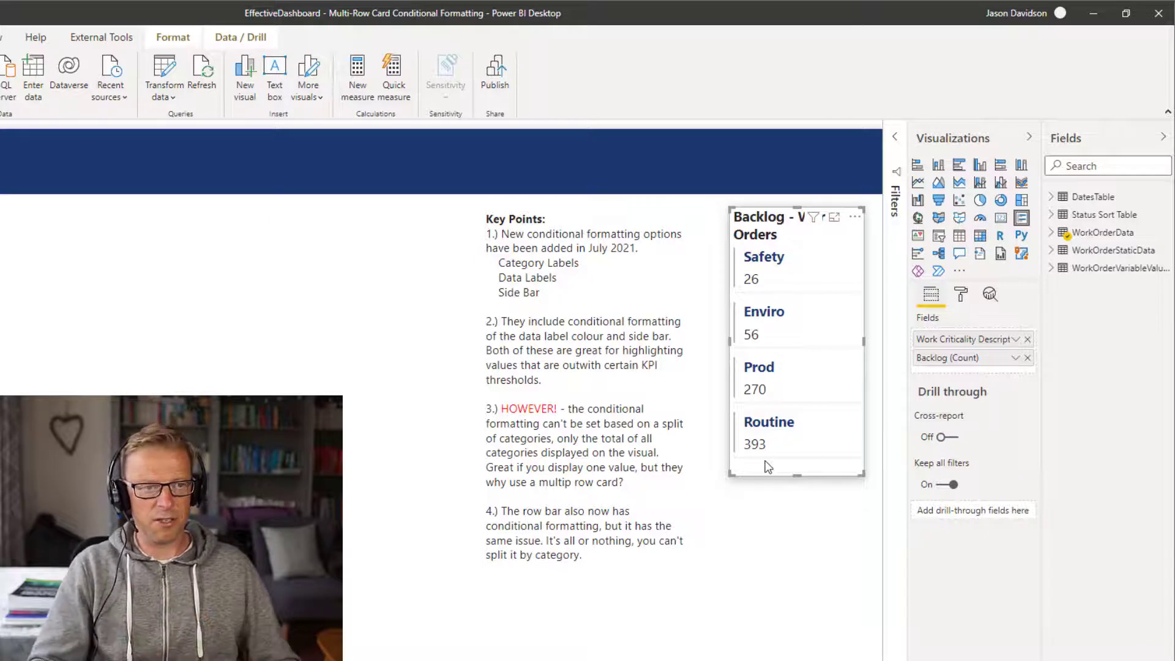
- Try red data labels, revert them to default, then open data-label Color conditional formatting
click(961, 294)
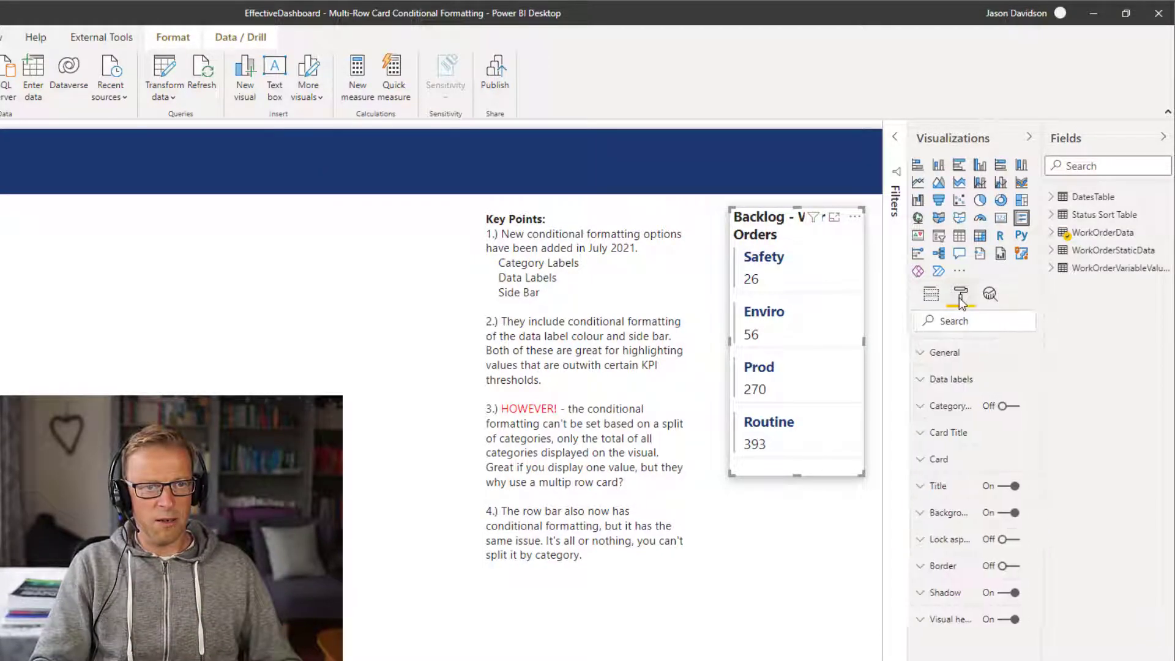
click(946, 379)
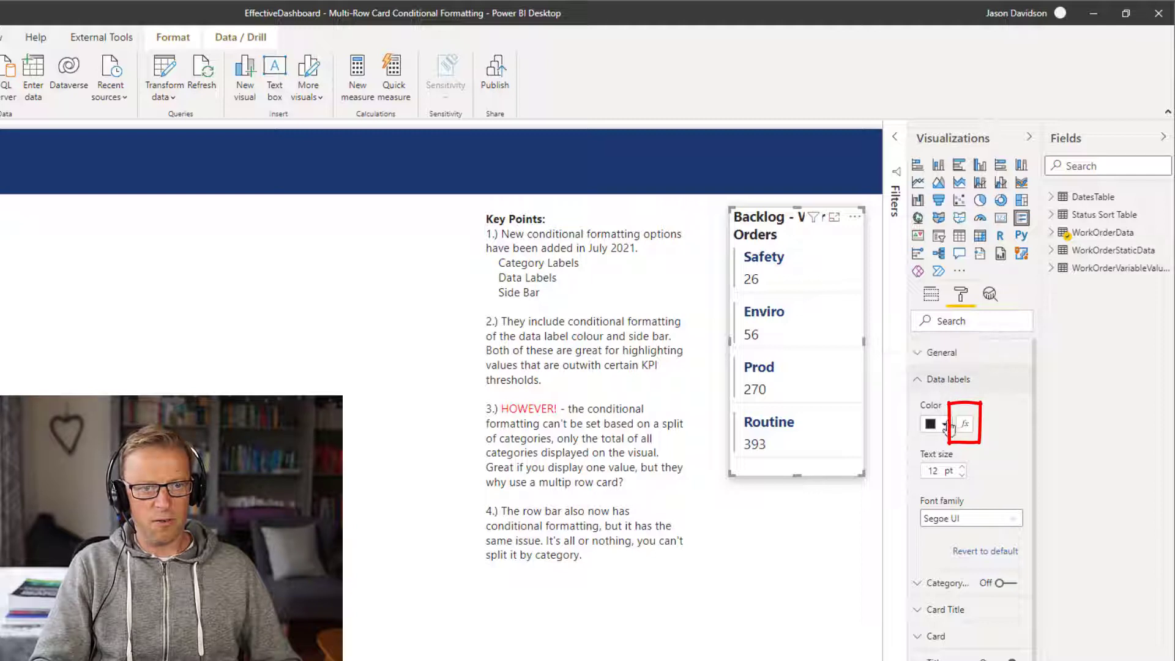
click(945, 425)
click(945, 625)
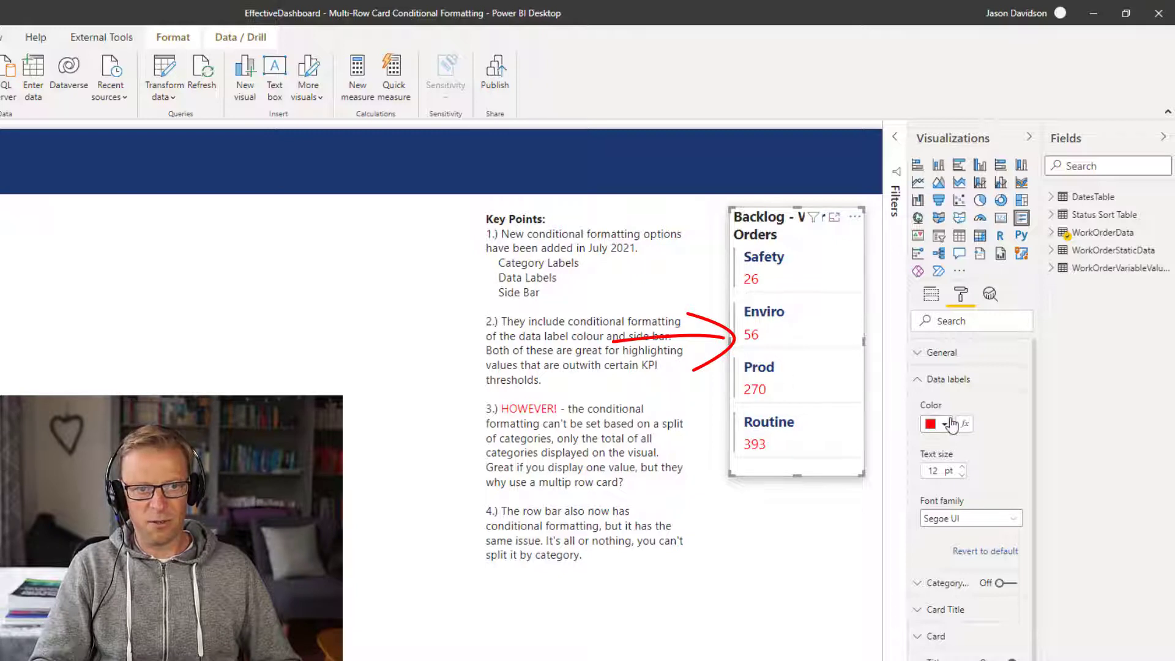
click(979, 552)
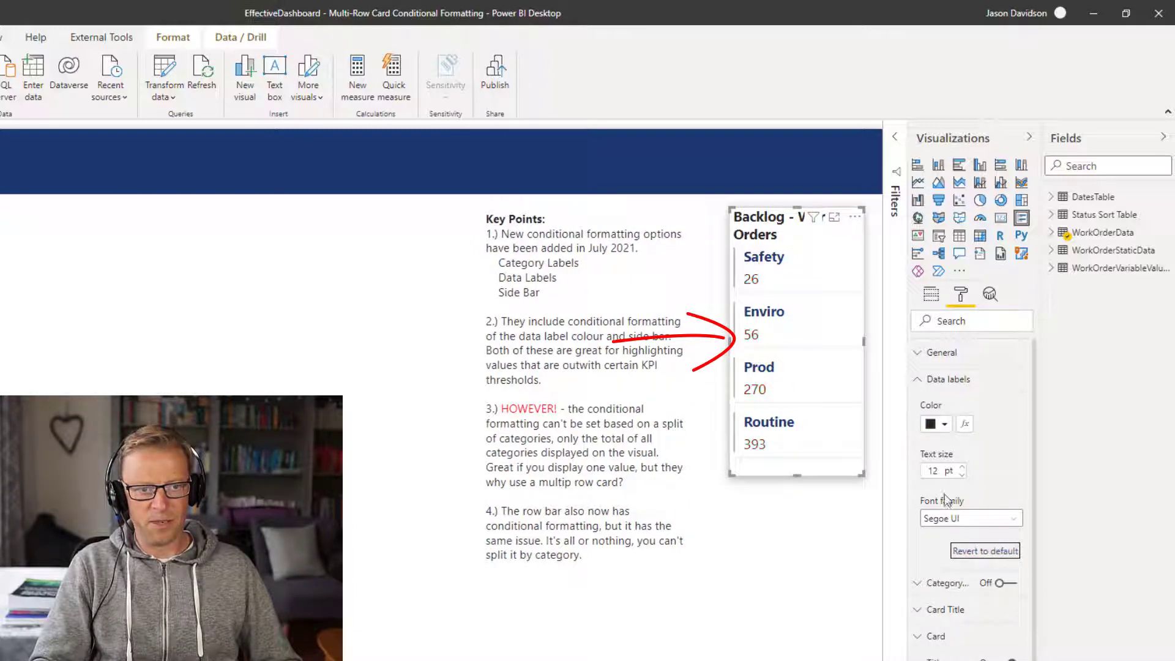
click(966, 424)
- Format data-label colour by rules on WorkOrderData Backlog (Count), minimum 30, no maximum
click(211, 248)
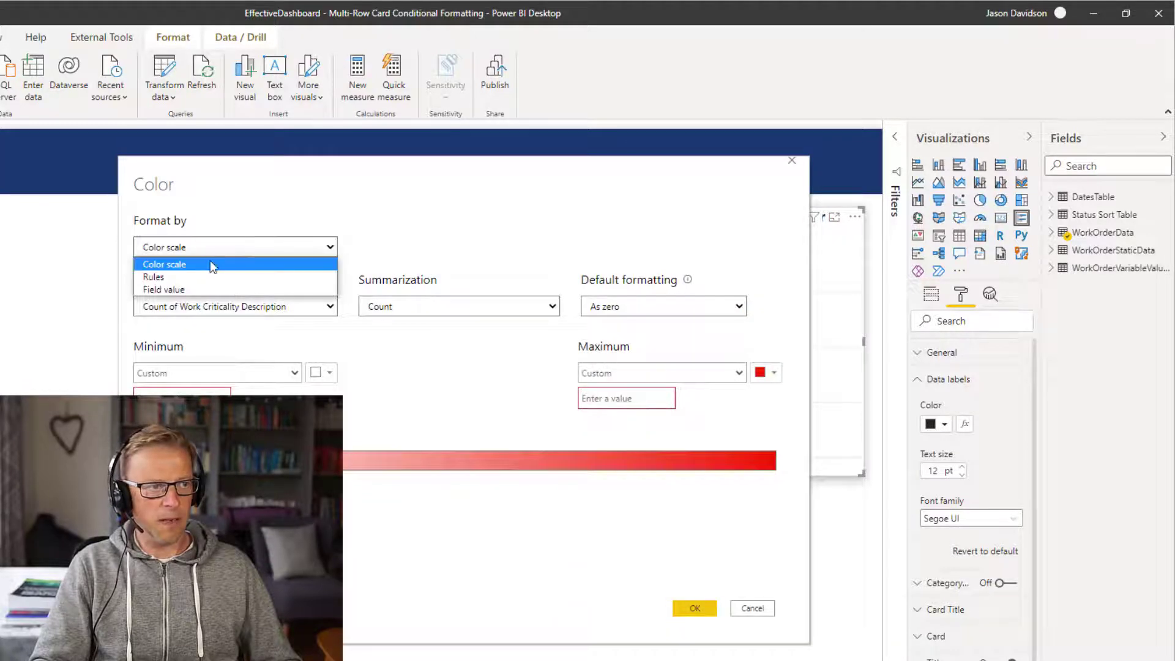
click(212, 276)
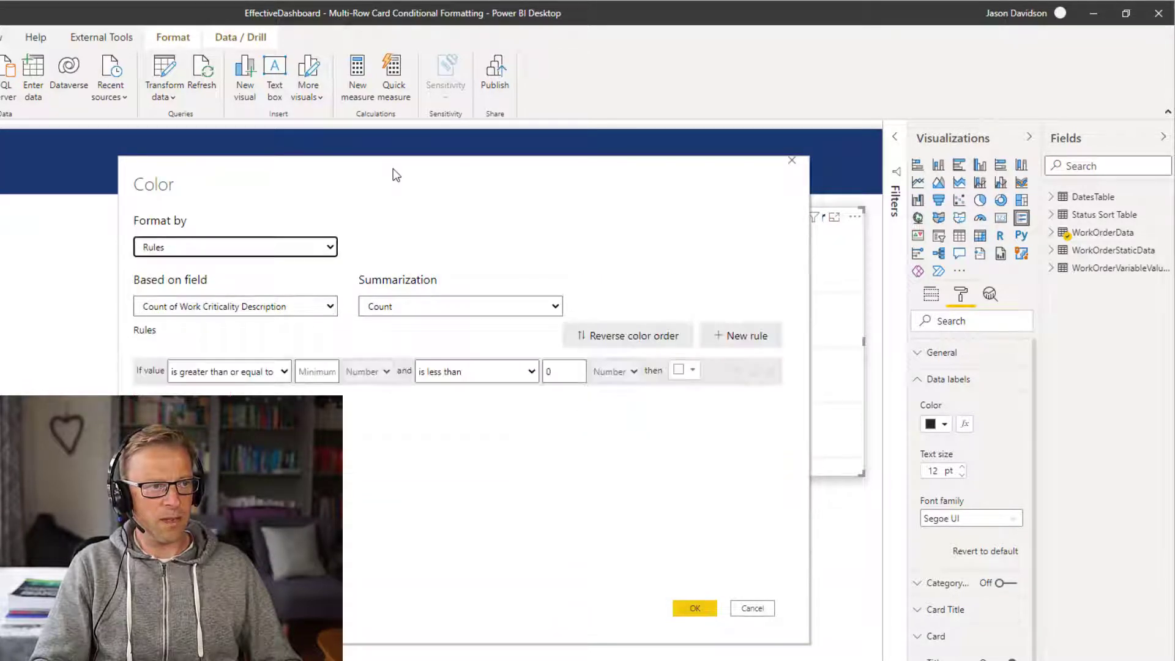
drag(394, 176, 273, 183)
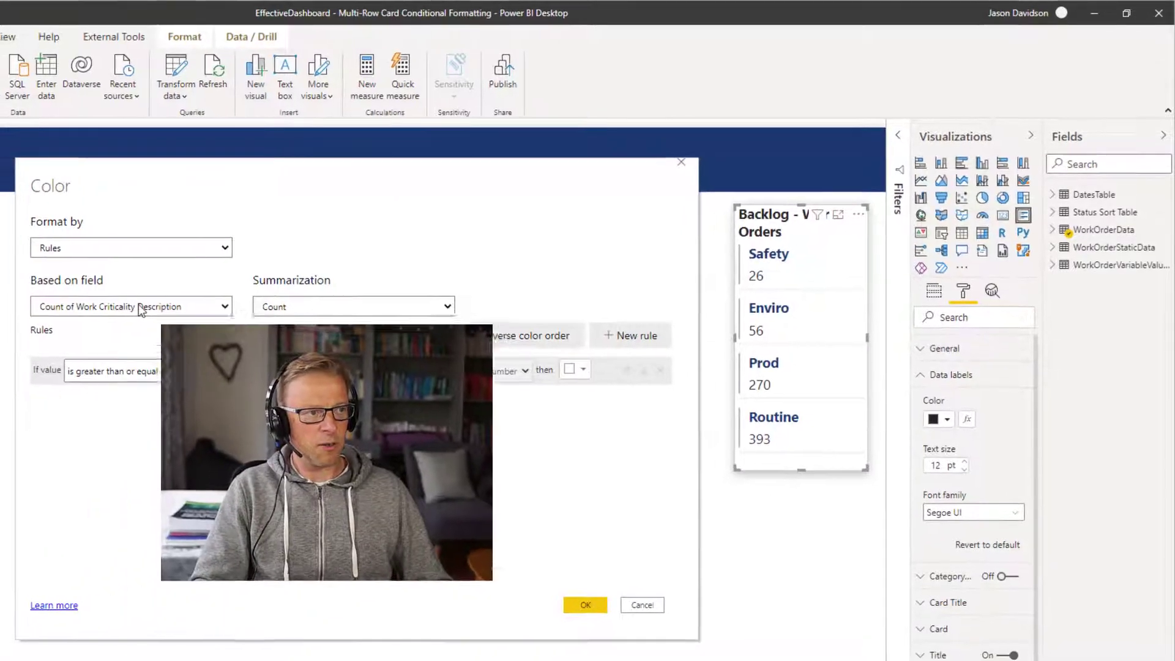
click(126, 314)
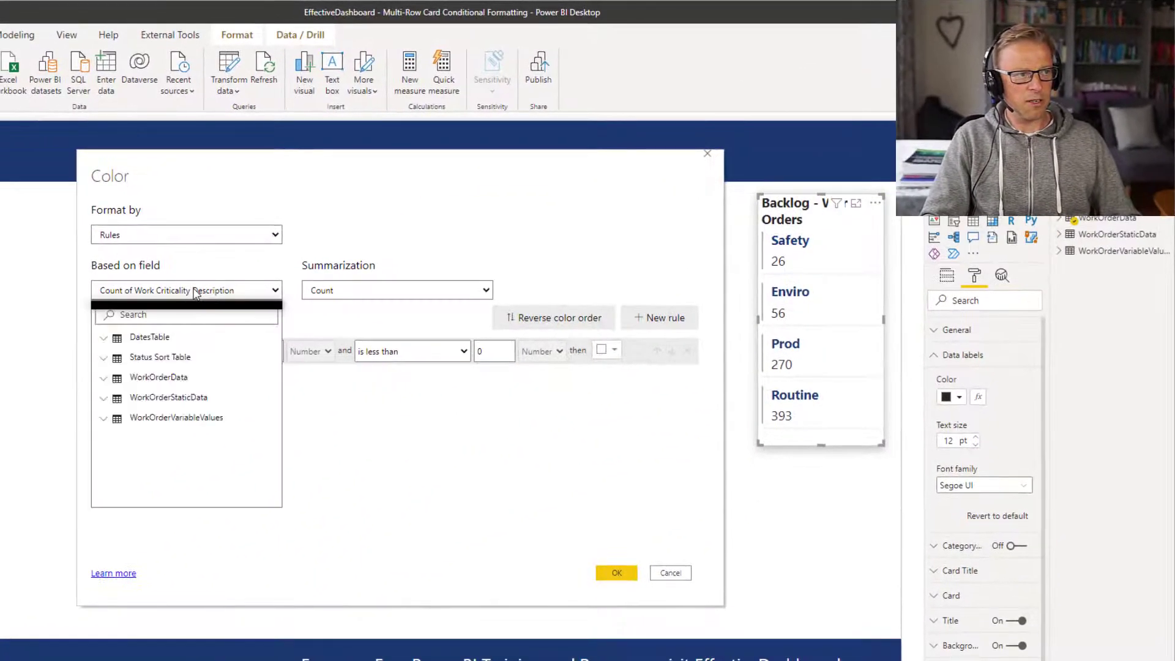
click(104, 378)
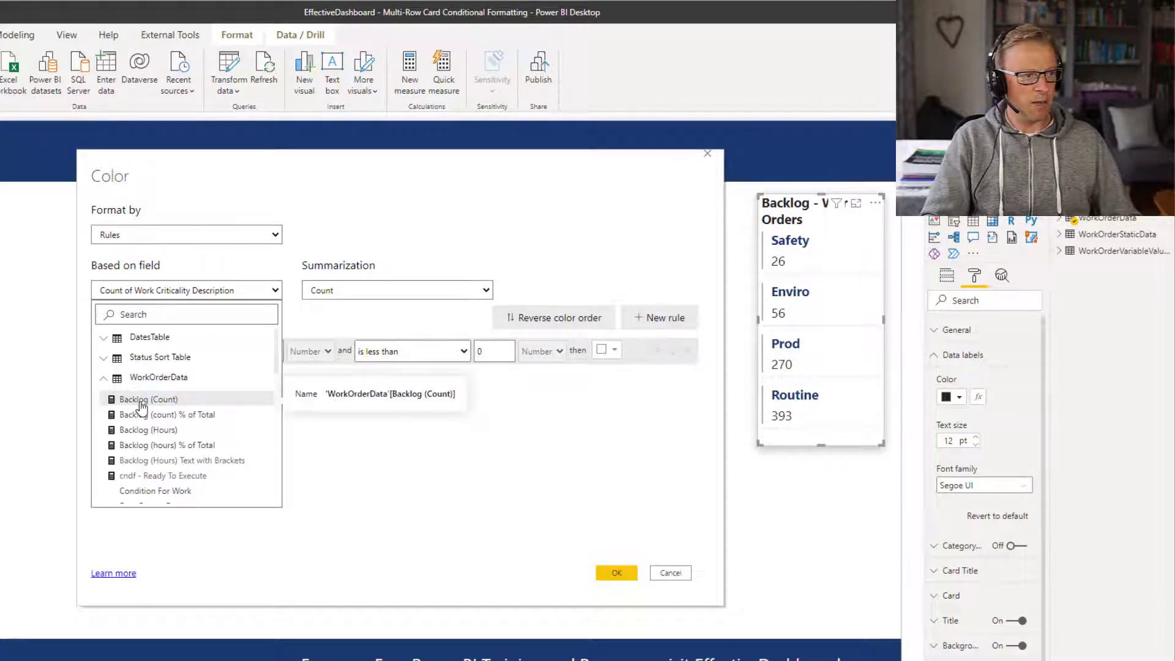
click(140, 401)
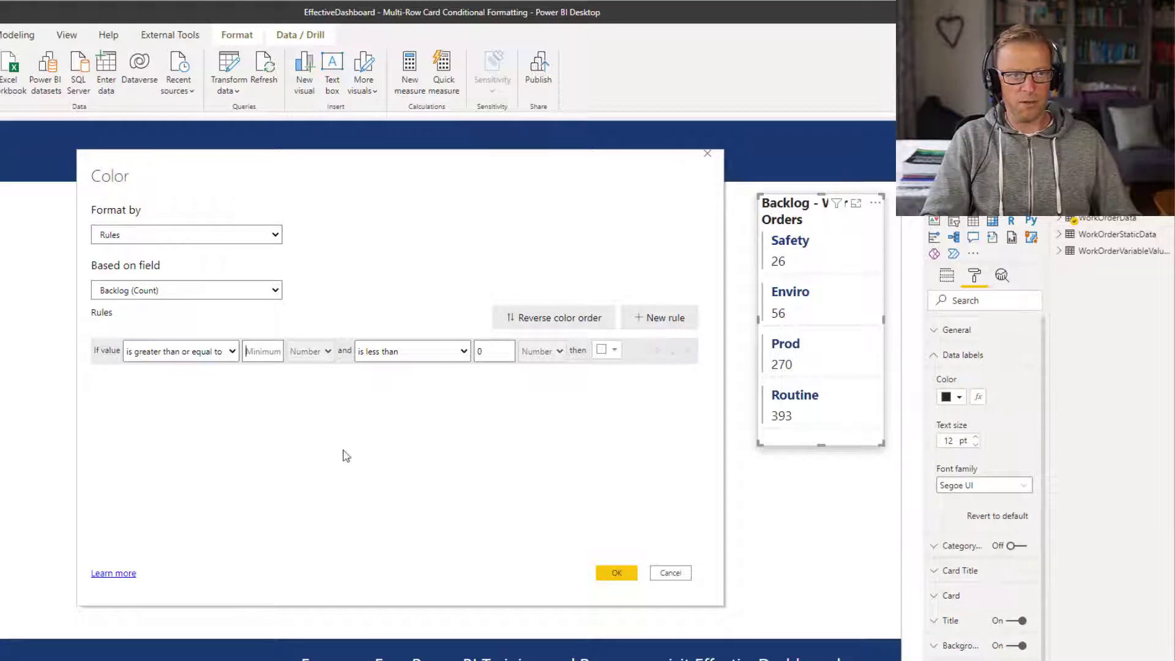
click(266, 353)
text(30)
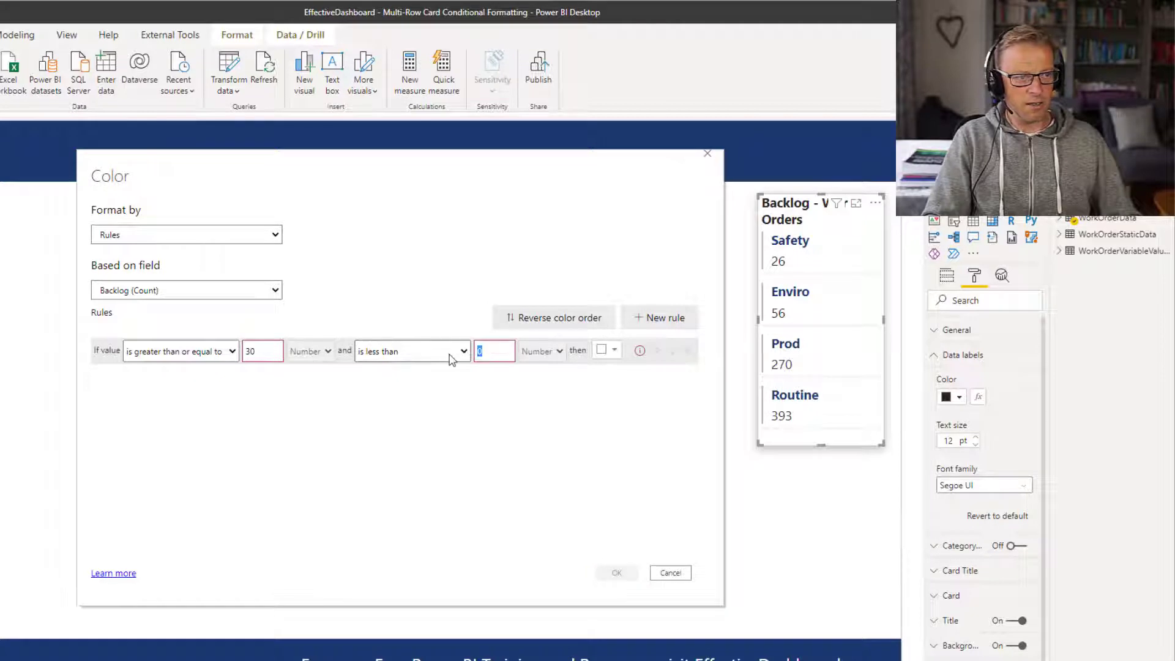
key(BackSpace)
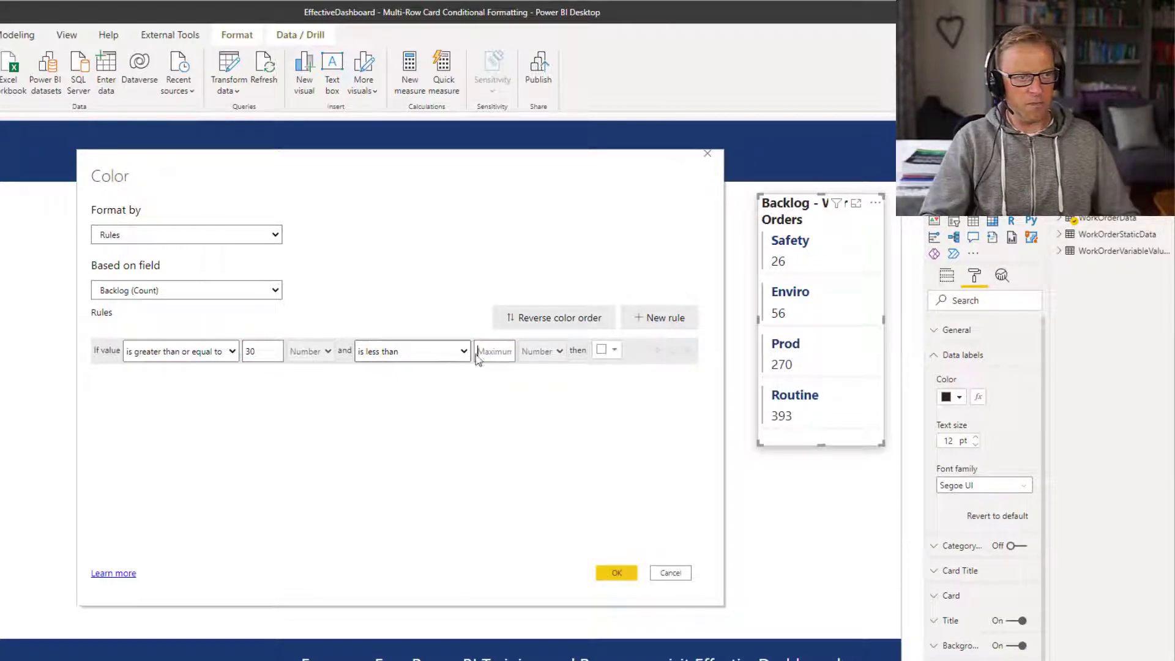
click(616, 574)
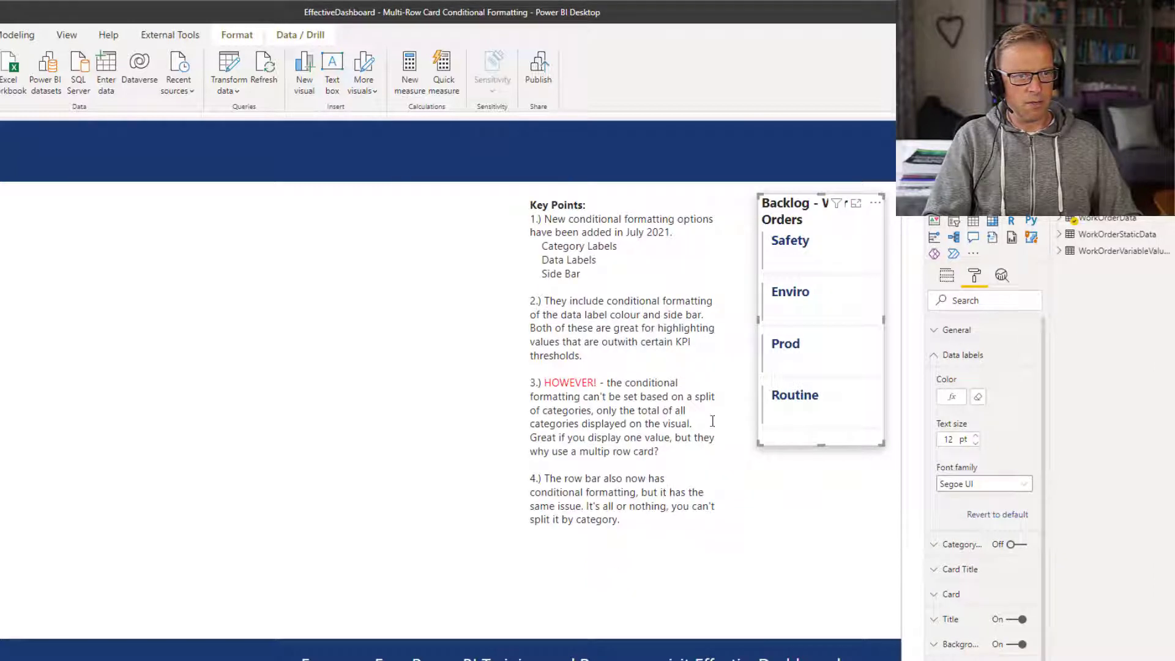
- Set the Backlog (Count) rule colour to red so all card values turn red
click(954, 398)
click(728, 353)
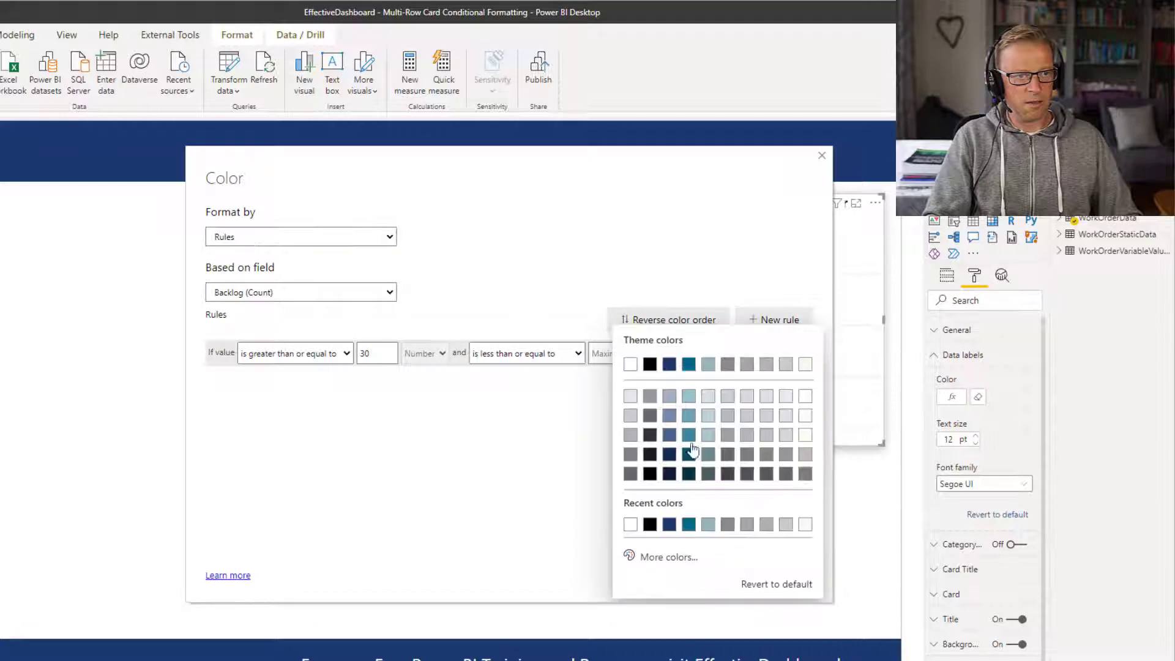
click(662, 557)
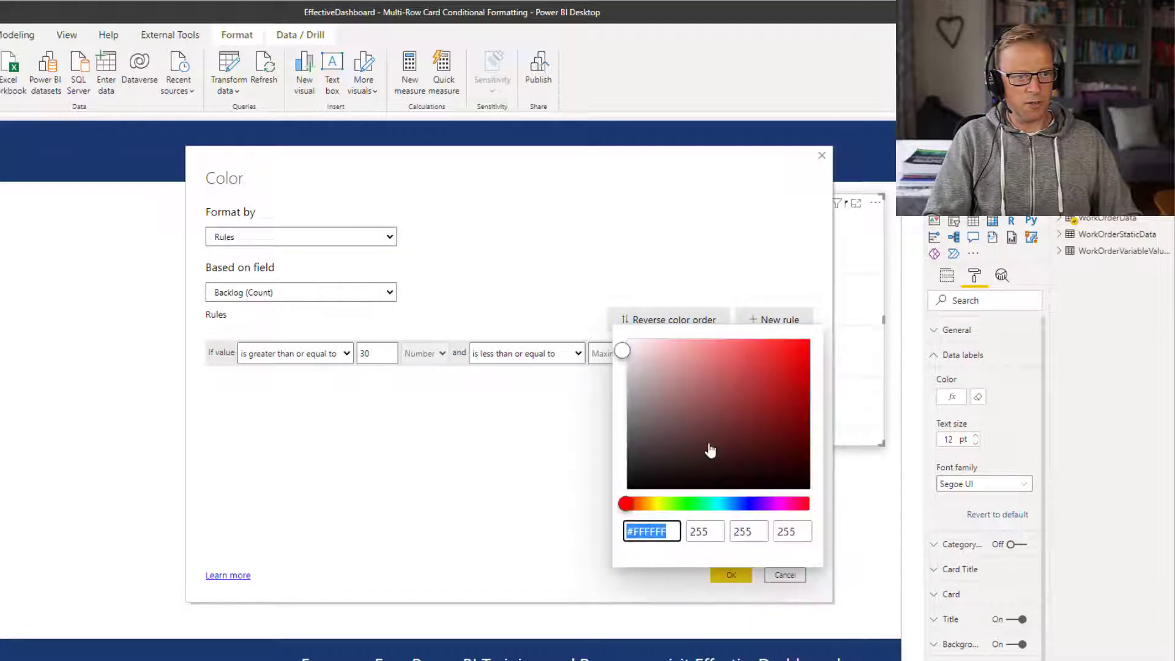
click(800, 349)
click(543, 536)
click(730, 579)
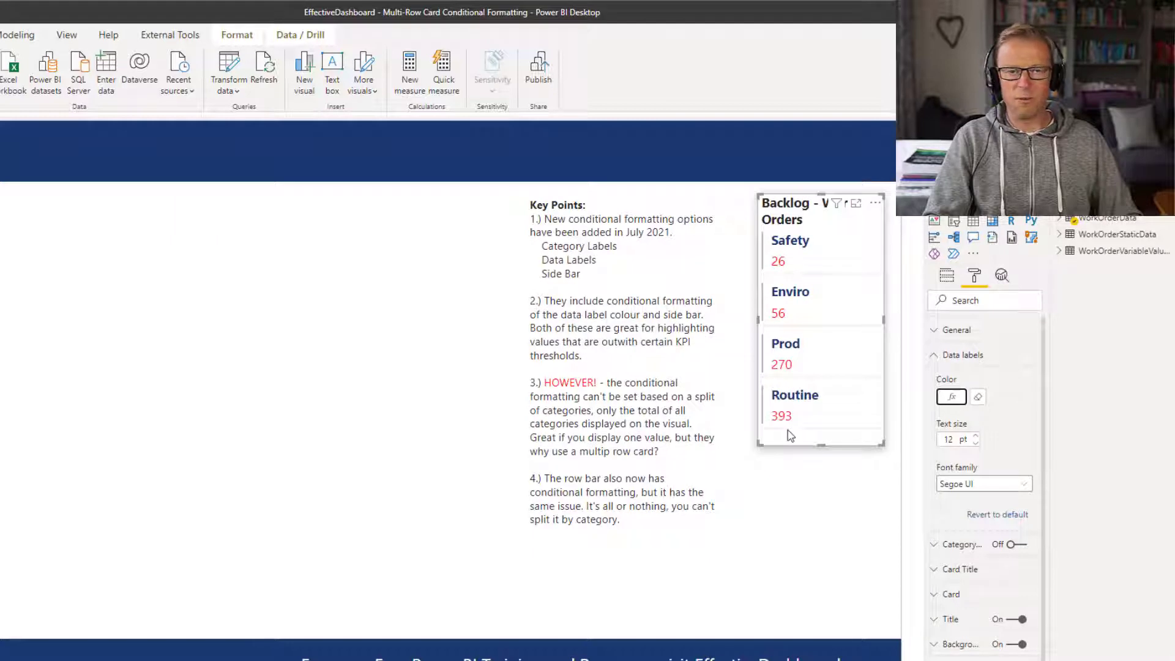
- Reposition the Backlog - Work Orders card and paste a duplicate copy of it
click(791, 489)
click(791, 208)
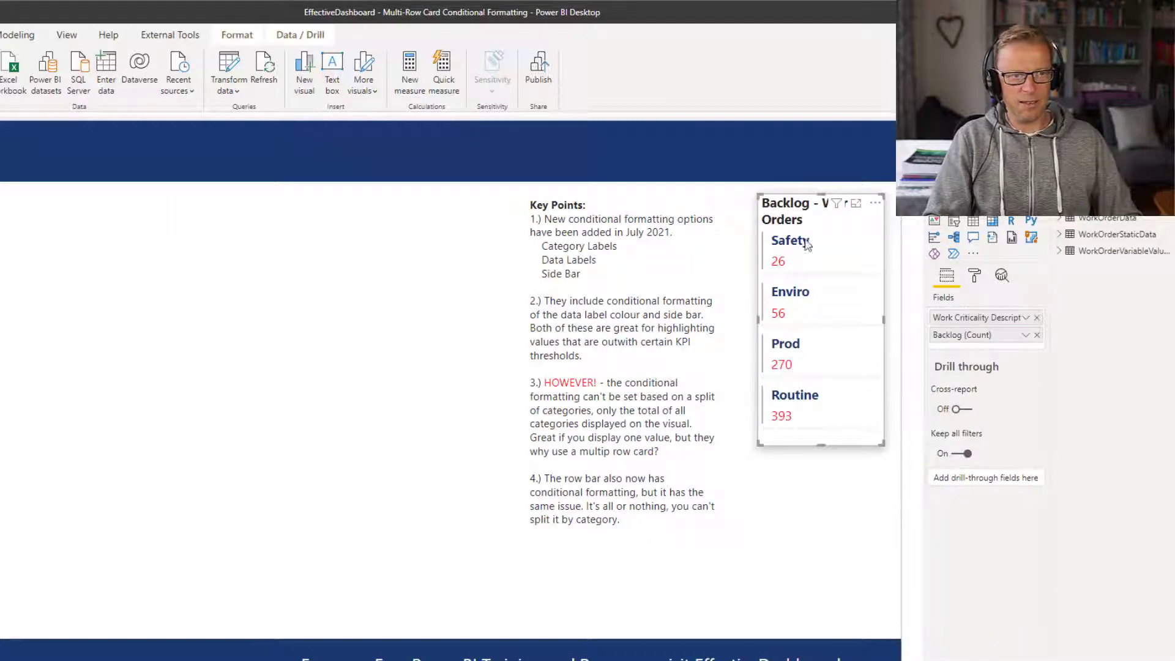
drag(819, 299, 821, 463)
key(ctrl+c)
key(ctrl+v)
- Remove the category field from the duplicate card, leaving the 745 total, and show its formatting
click(1037, 317)
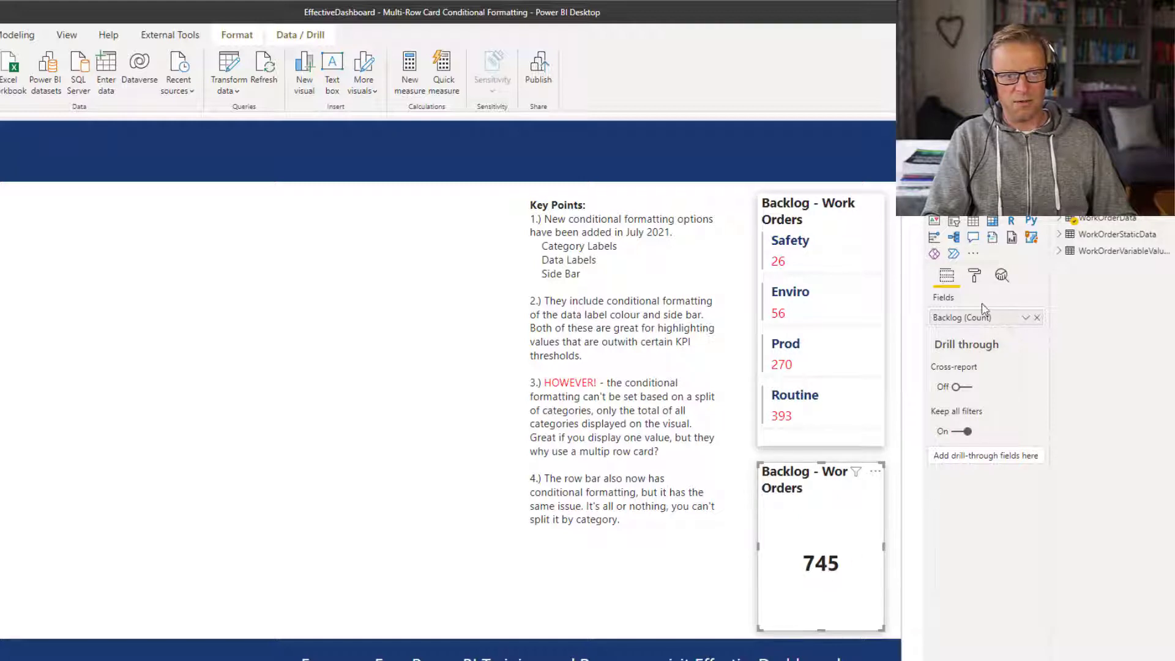
click(975, 275)
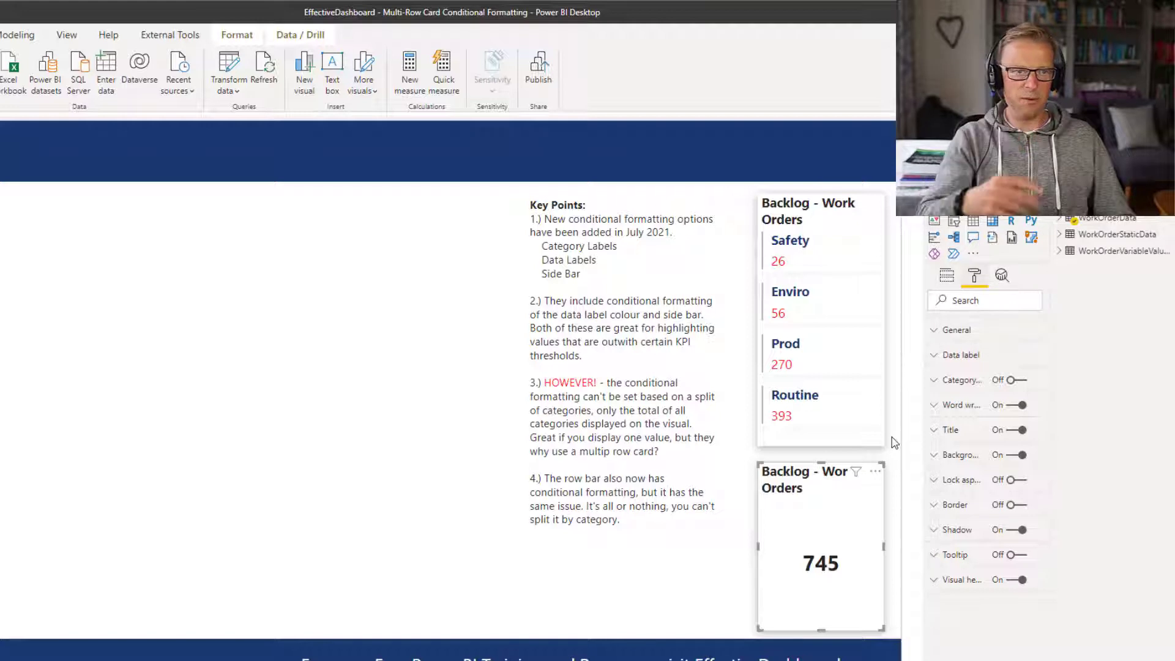
- Limit the red data-label rule to Backlog (Count) values from 30 to 744
click(955, 384)
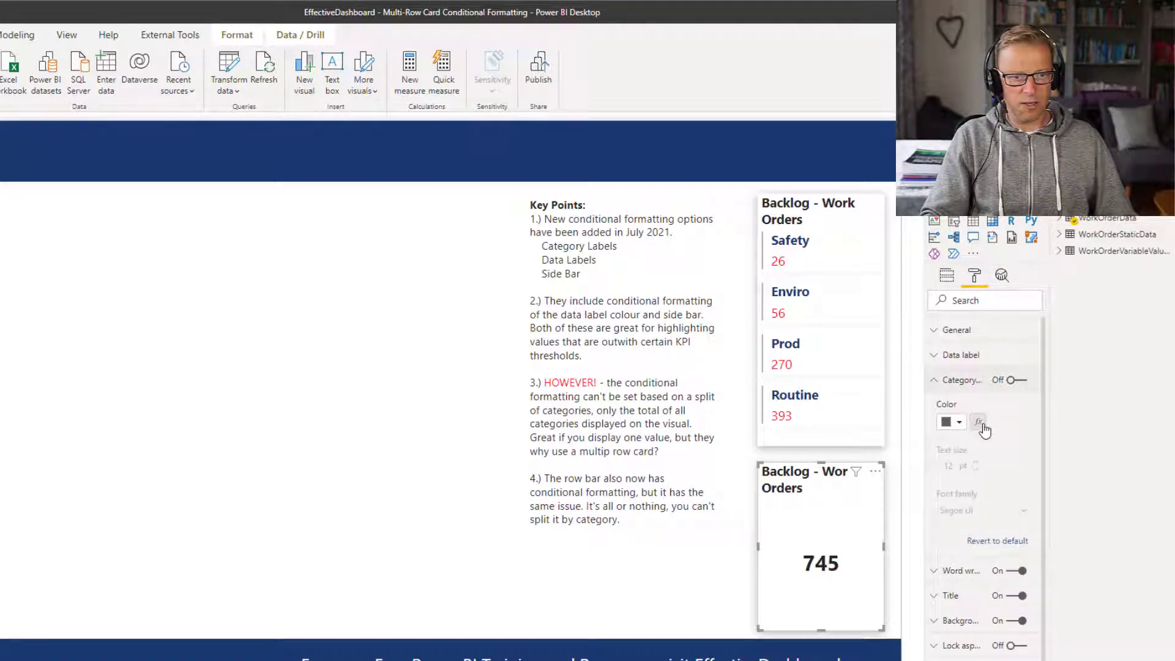
click(952, 398)
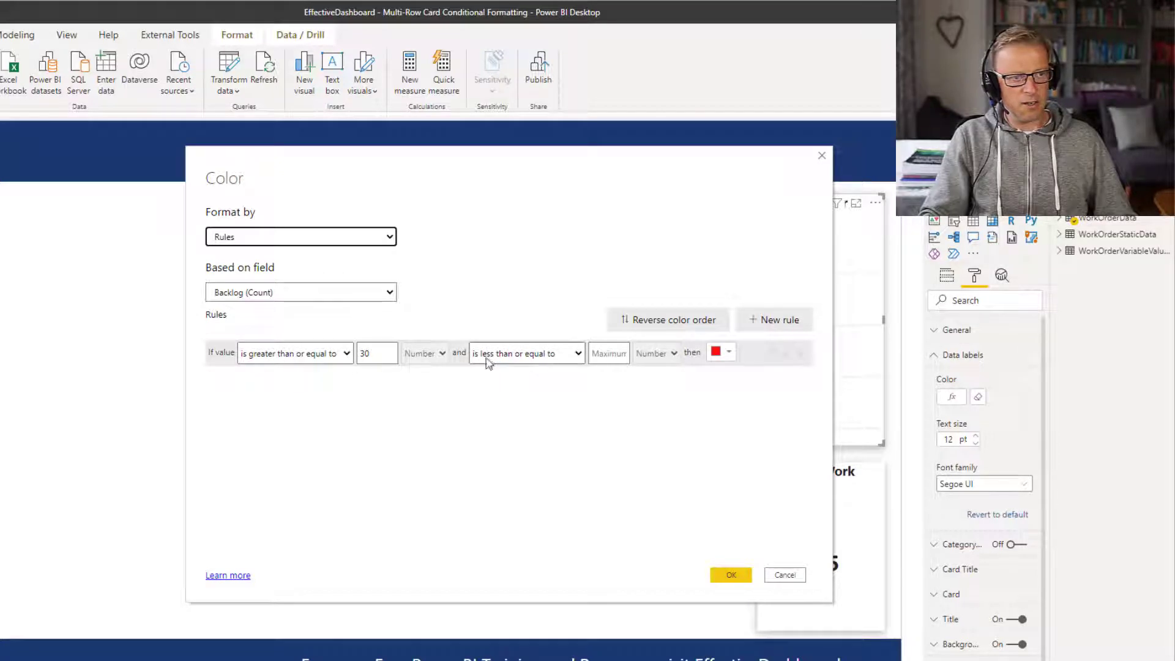
click(604, 353)
drag(647, 175, 500, 153)
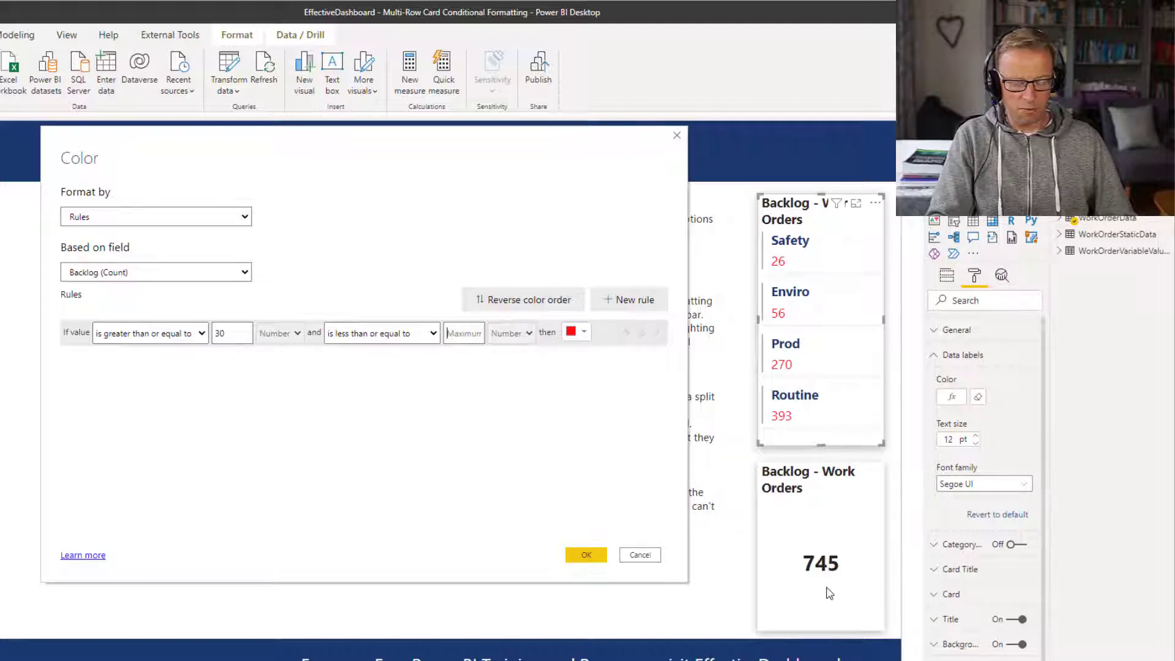
text(74)
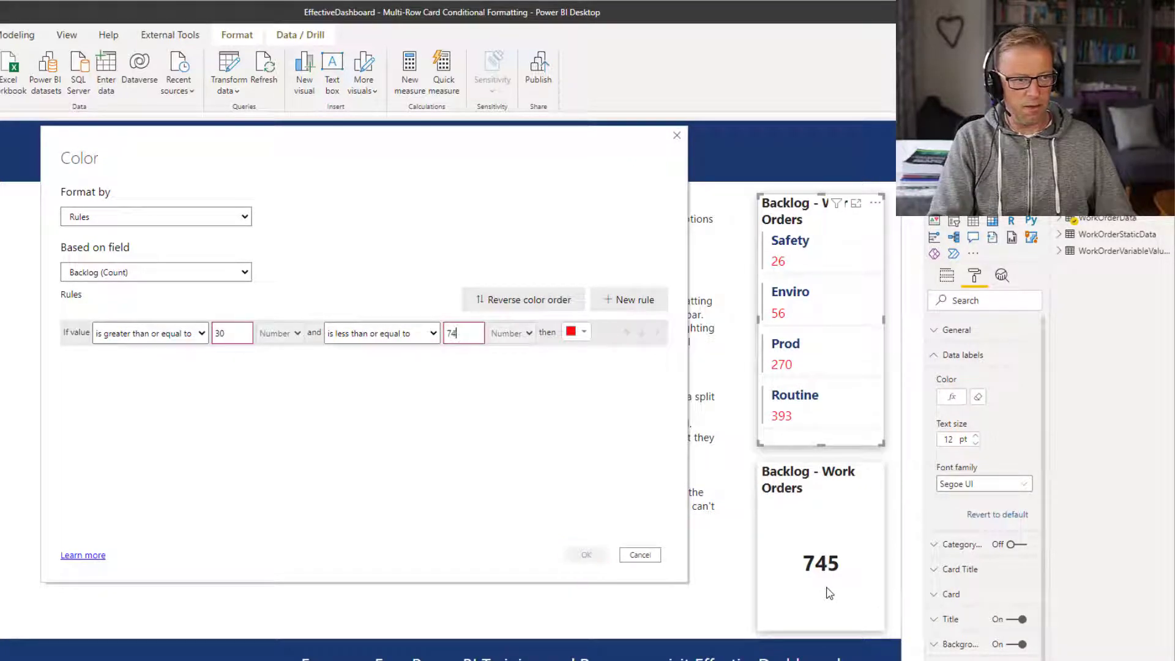
text(4)
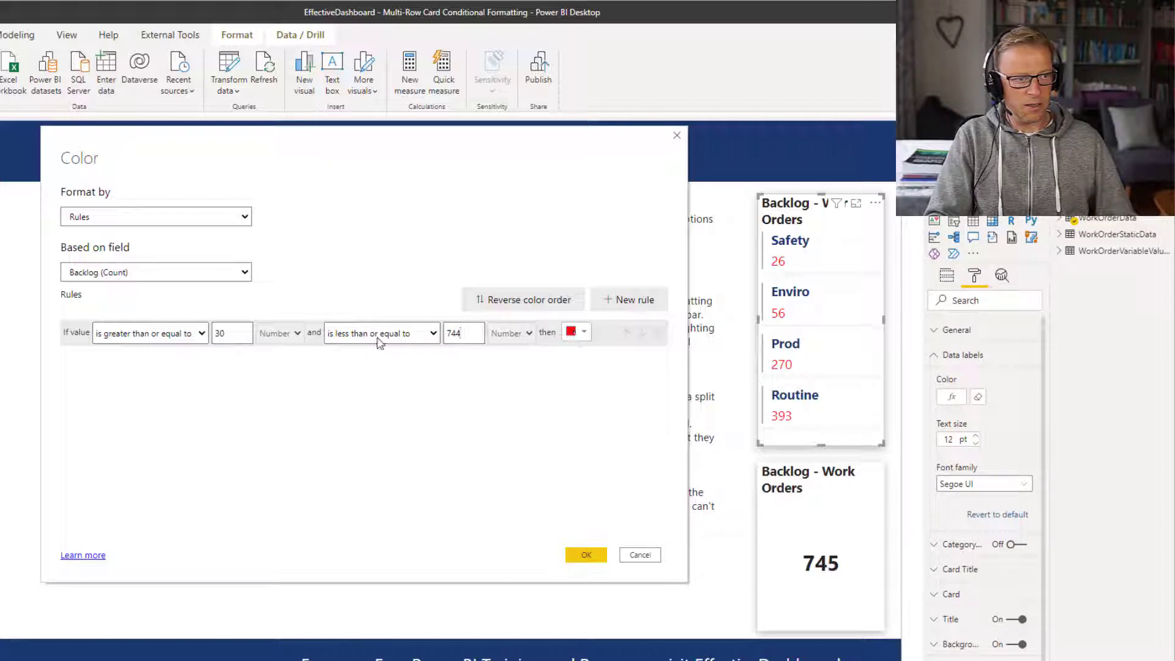
click(586, 554)
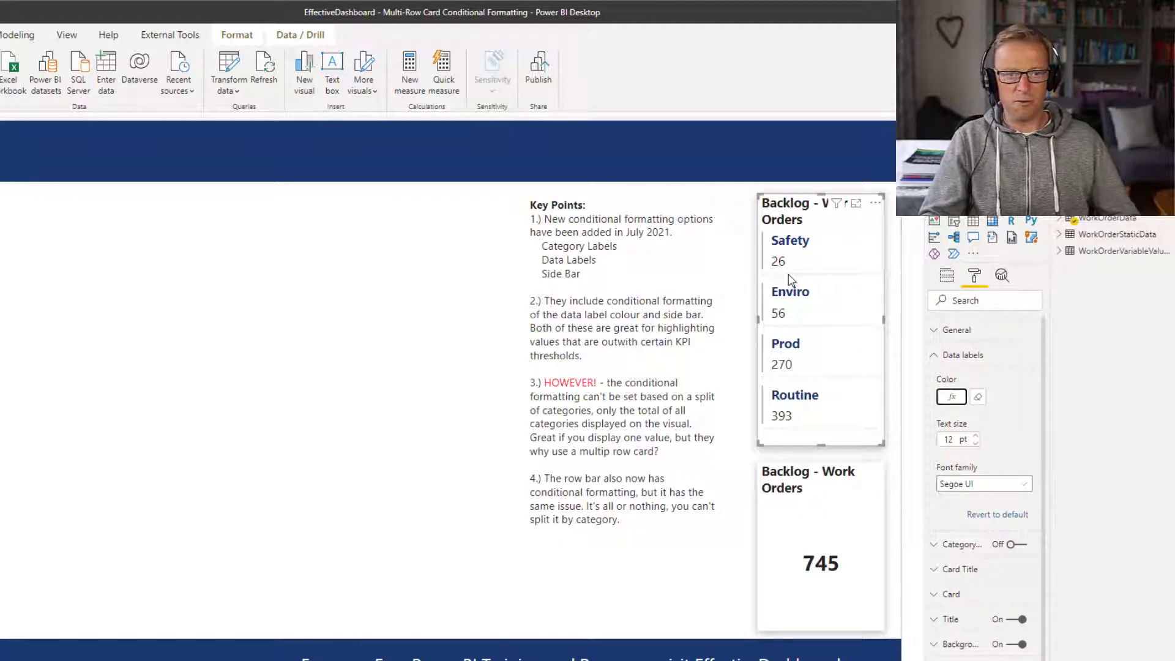
- Change the rule's maximum to 745 so Safety, Enviro, Prod and Routine show red
click(953, 398)
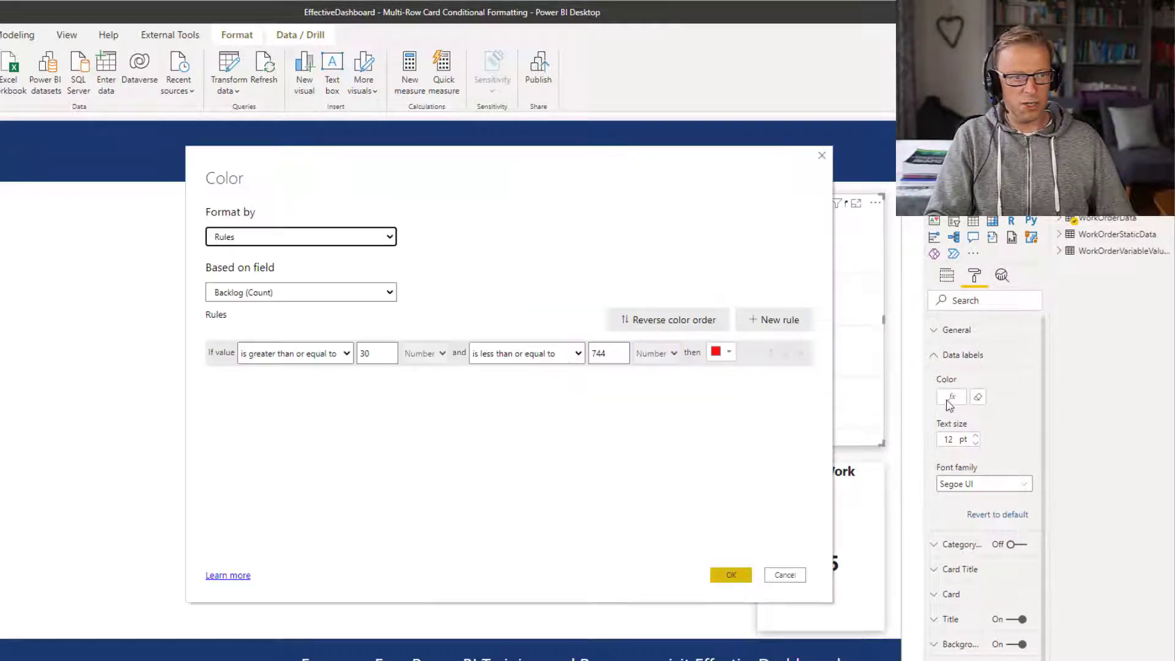
click(610, 353)
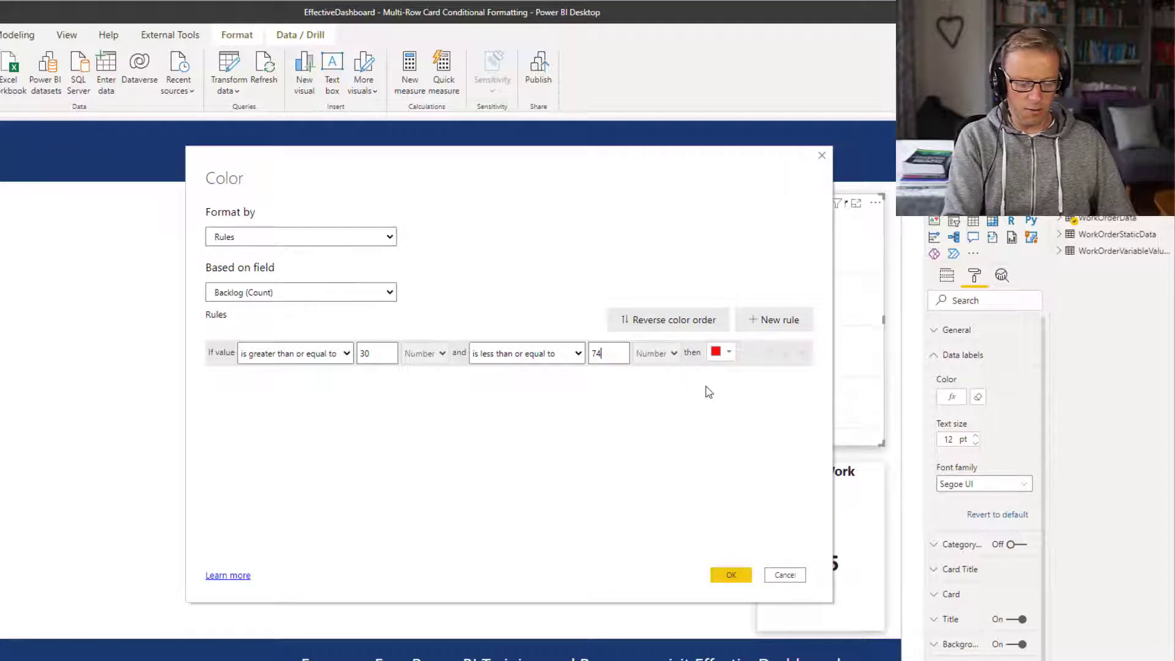
click(741, 576)
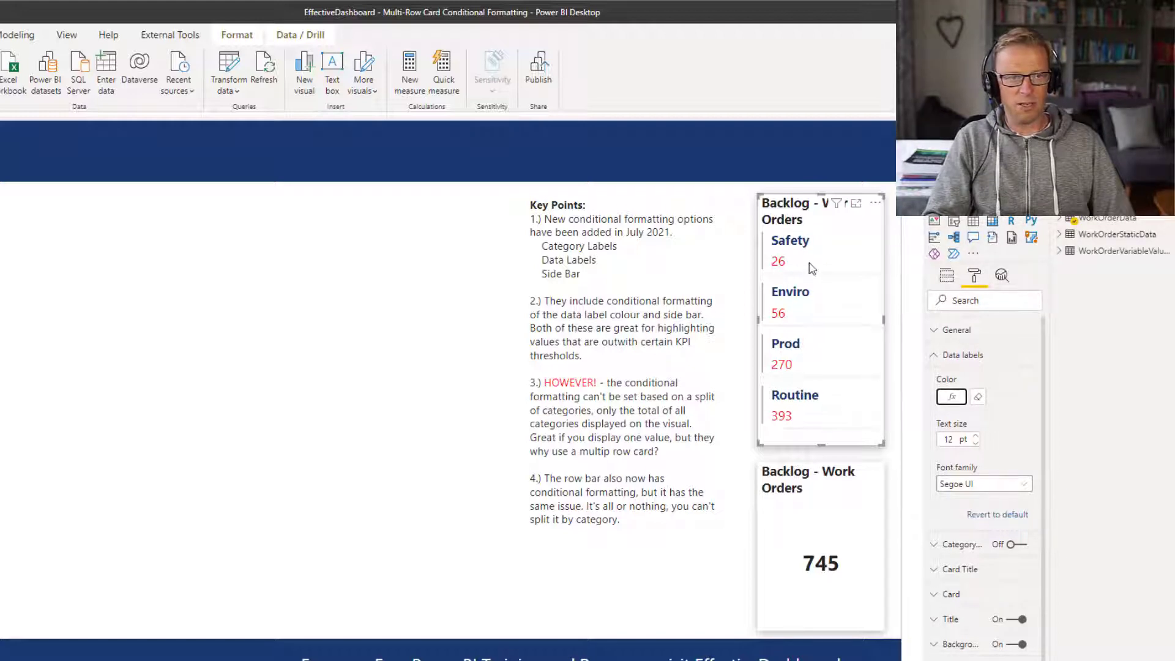
click(938, 356)
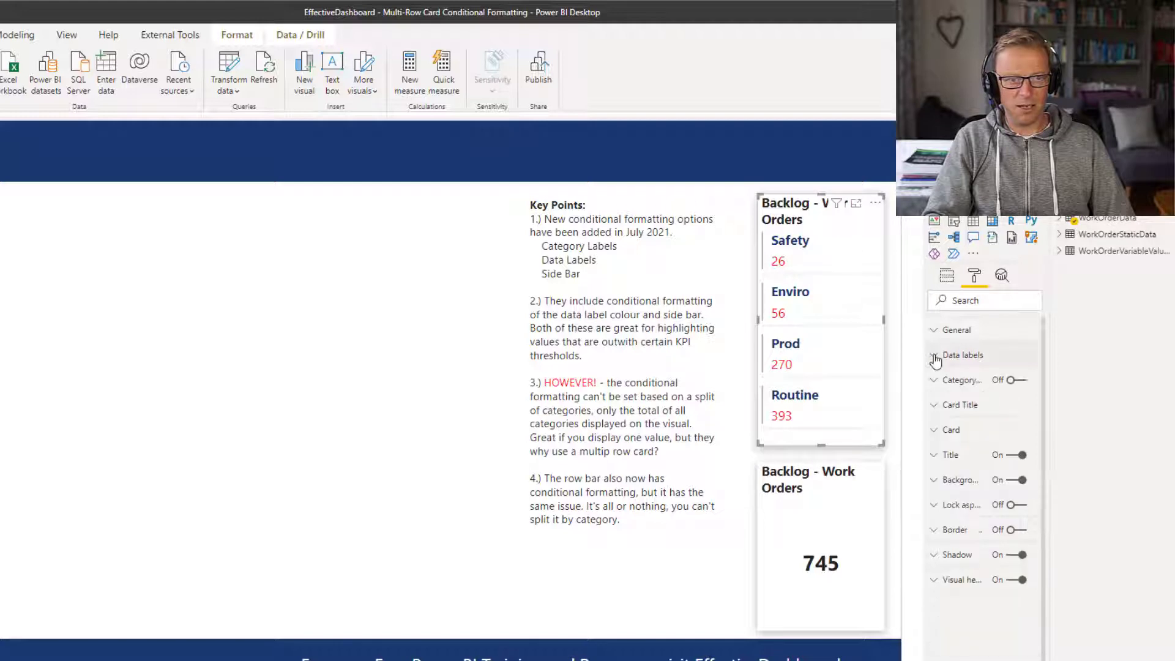
click(947, 277)
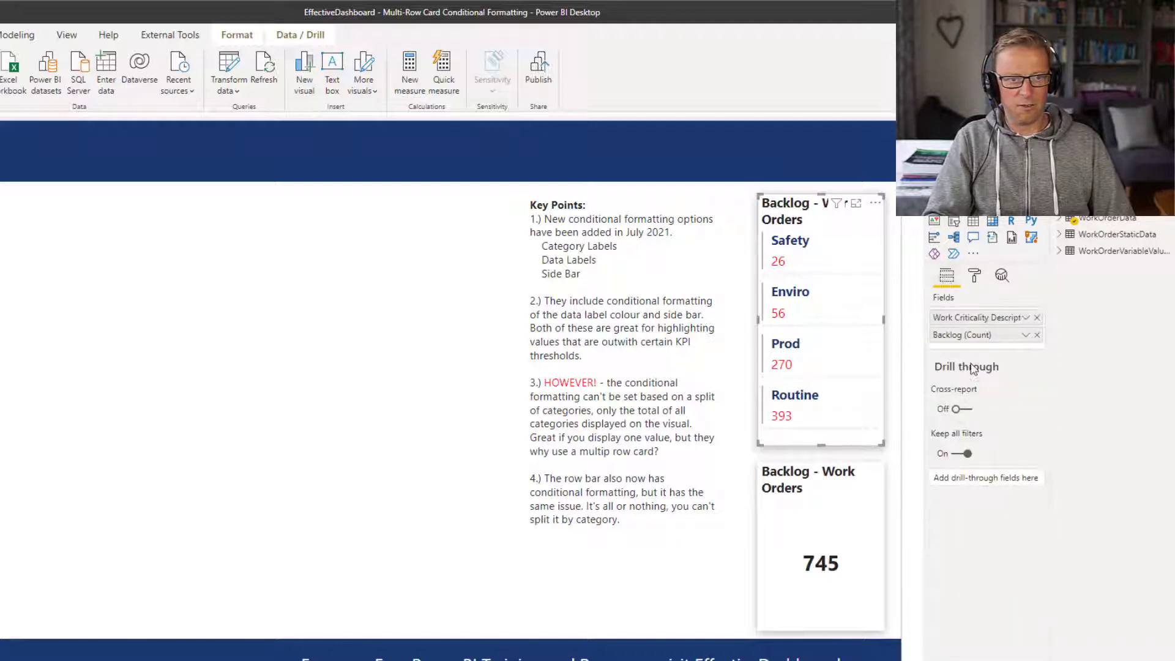
click(1037, 317)
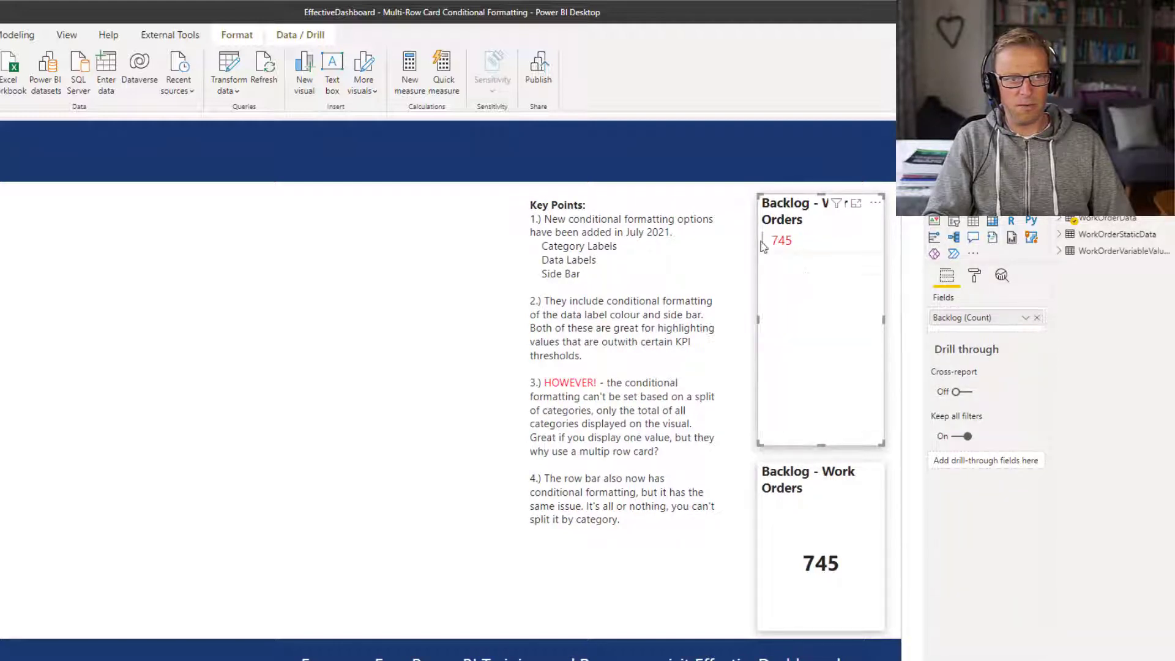
drag(821, 445, 805, 275)
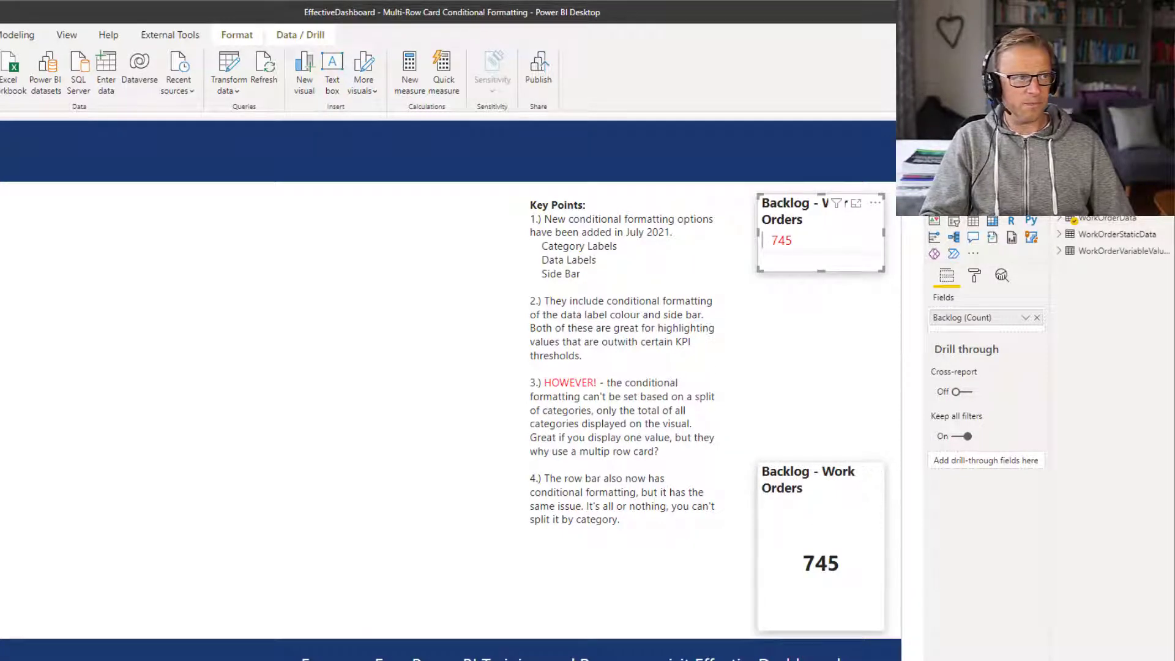
click(975, 275)
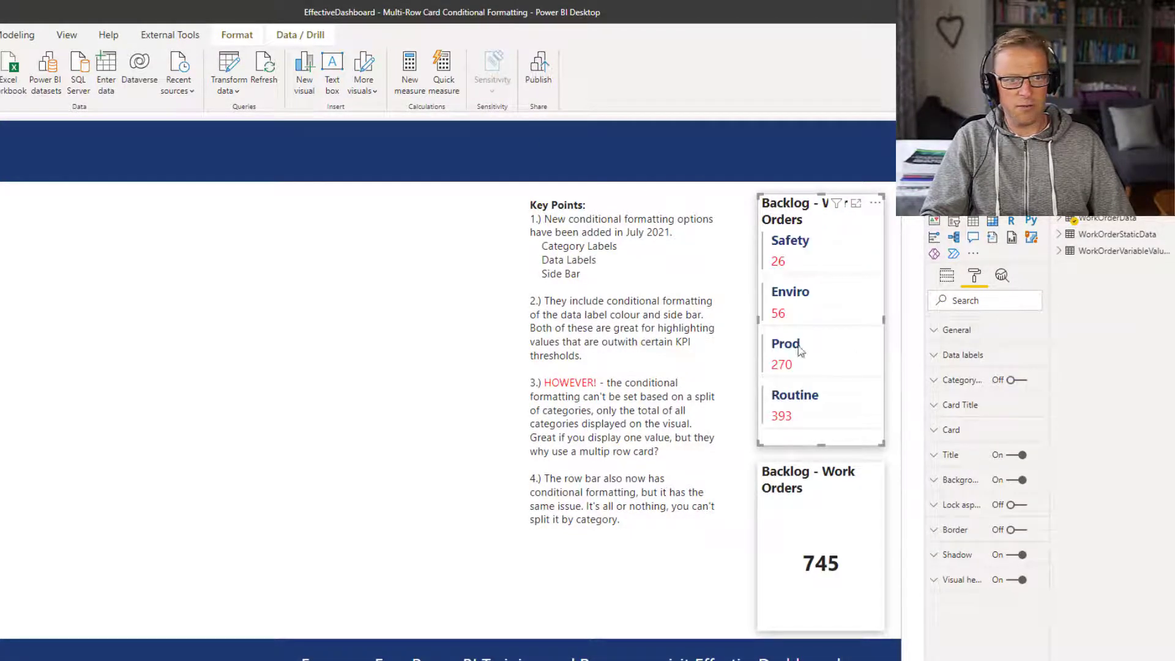
- Preview the category labels, drag the card's right edge slightly wider, then switch the labels back off
click(962, 382)
click(1017, 380)
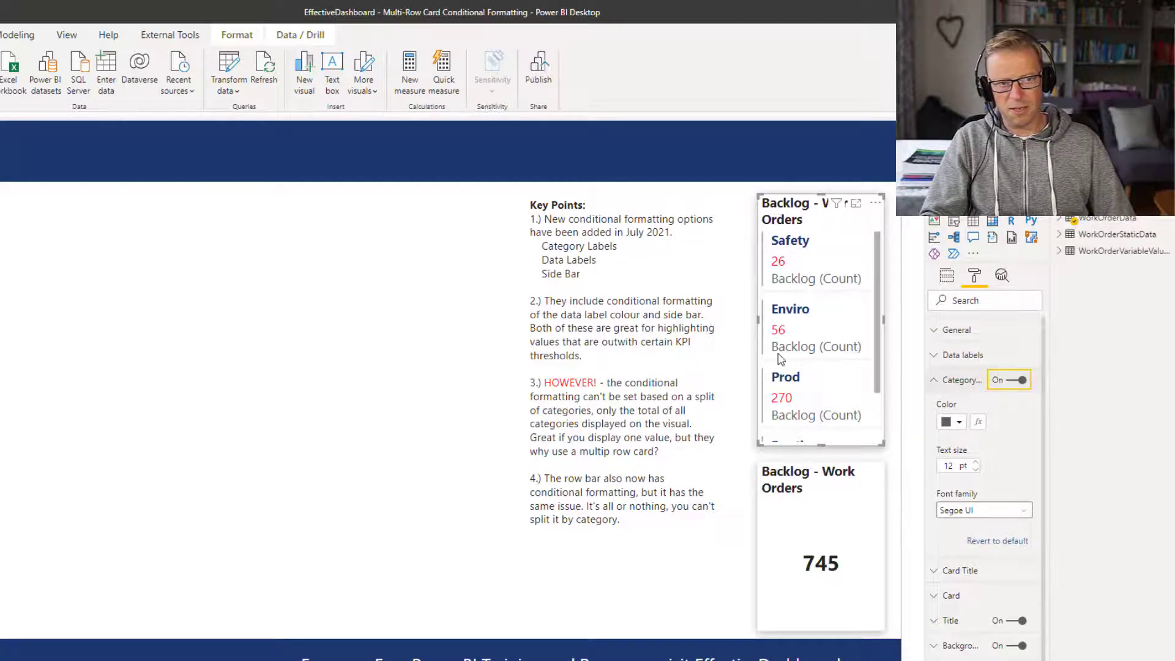
mouse_move(884, 320)
mouse_down()
mouse_move(884, 422)
mouse_move(891, 325)
mouse_up()
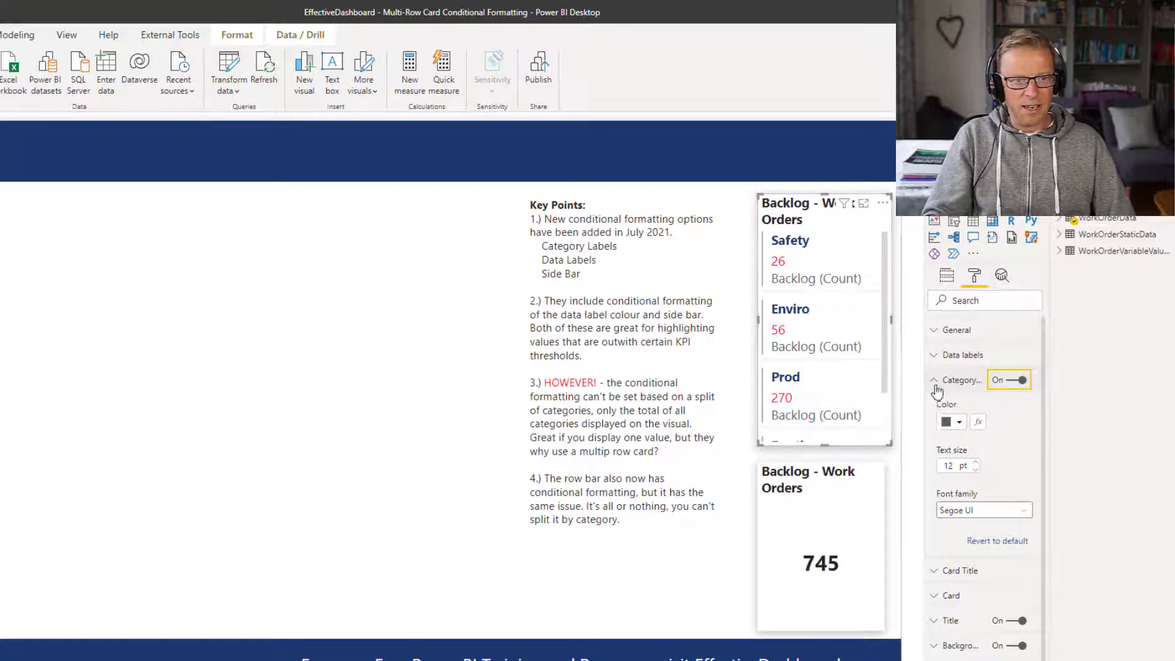
click(1019, 380)
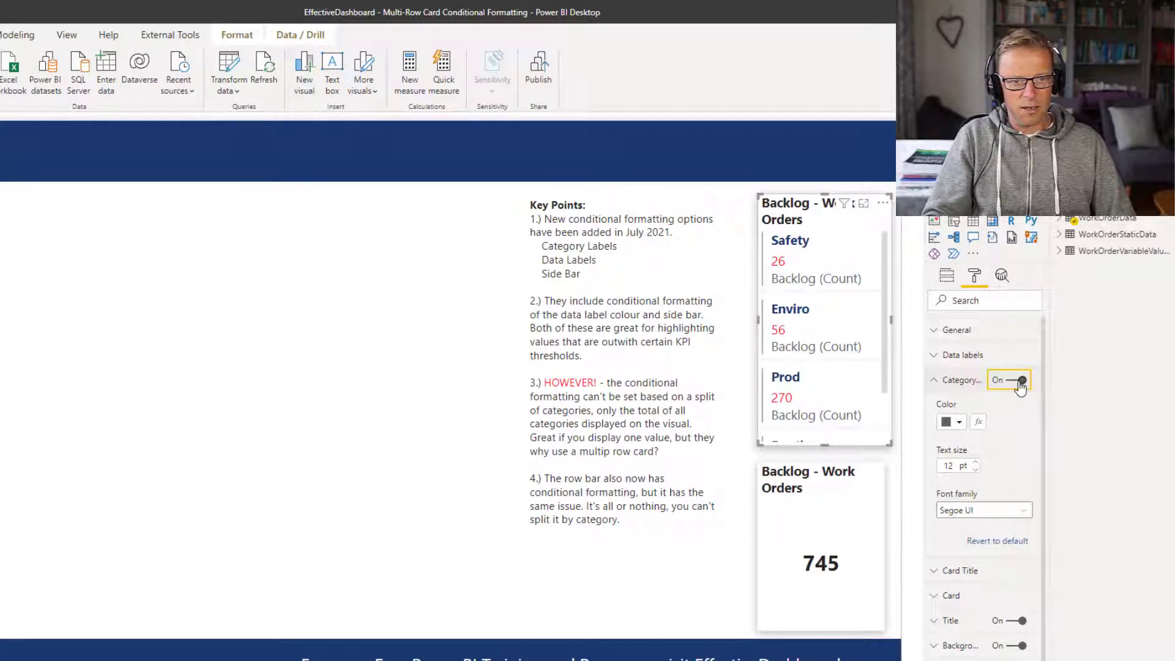
click(940, 383)
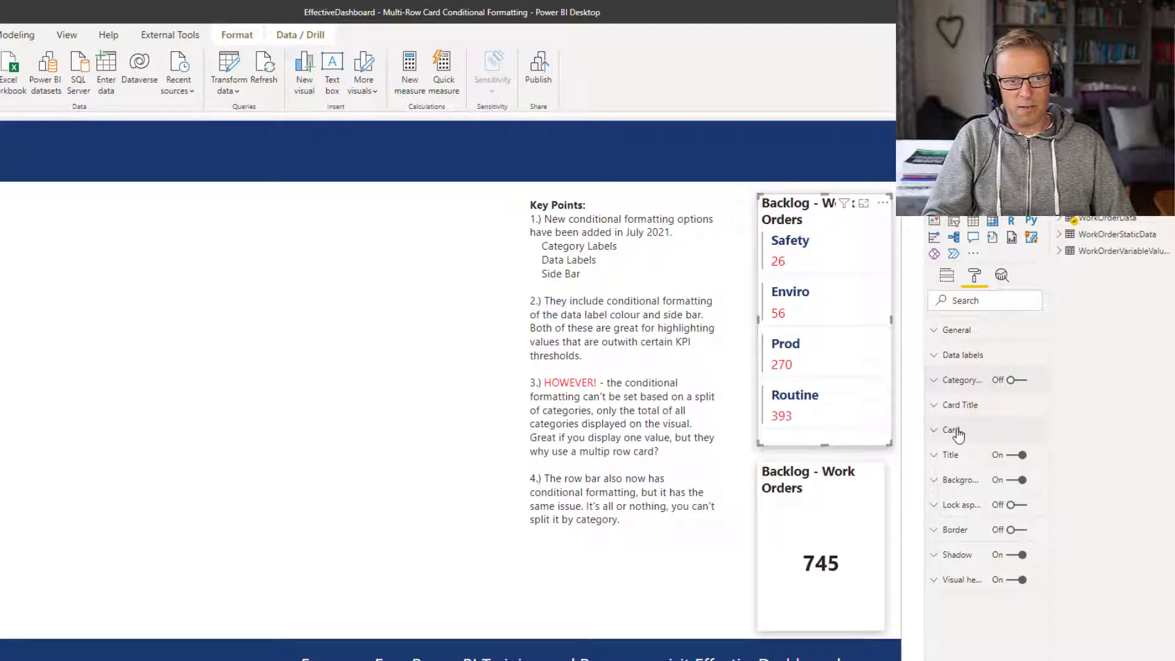
- Set the Card bar color rule's upper limit from 200 to 745, using 'is less than or equal to'
click(957, 432)
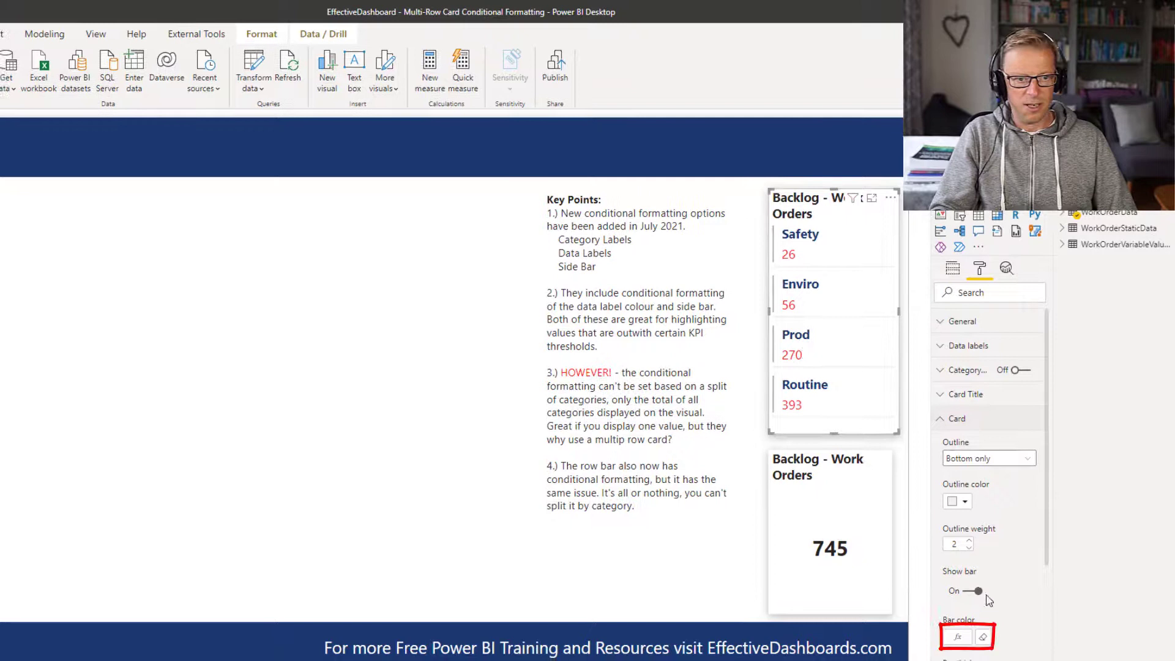
click(960, 639)
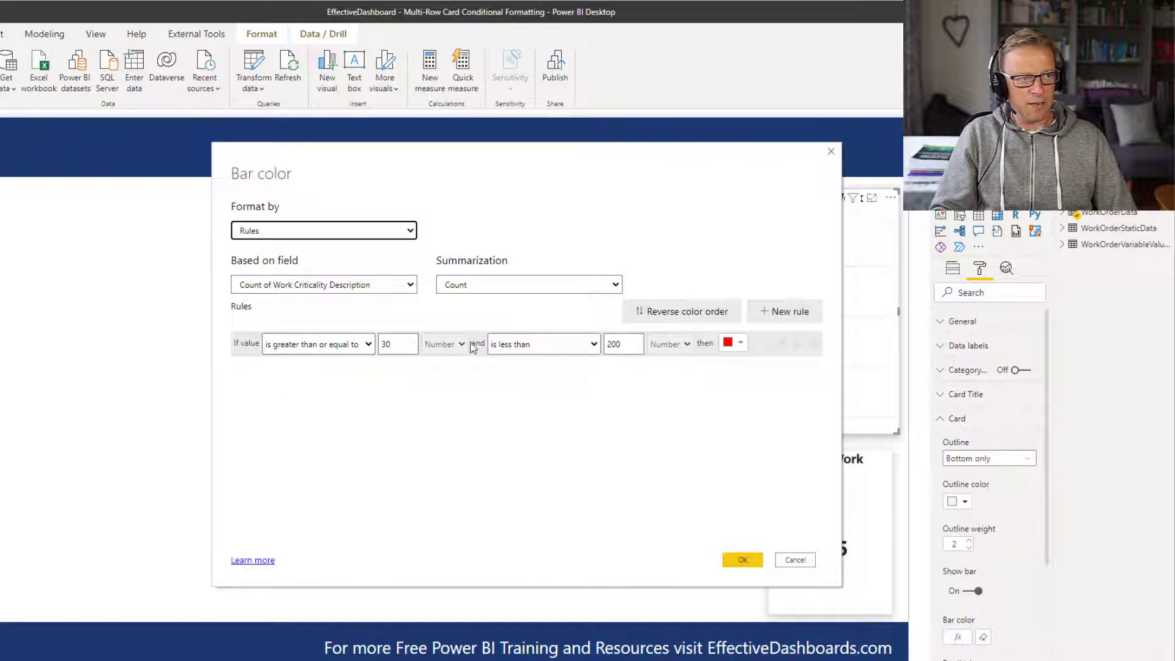
click(611, 347)
double_click(622, 345)
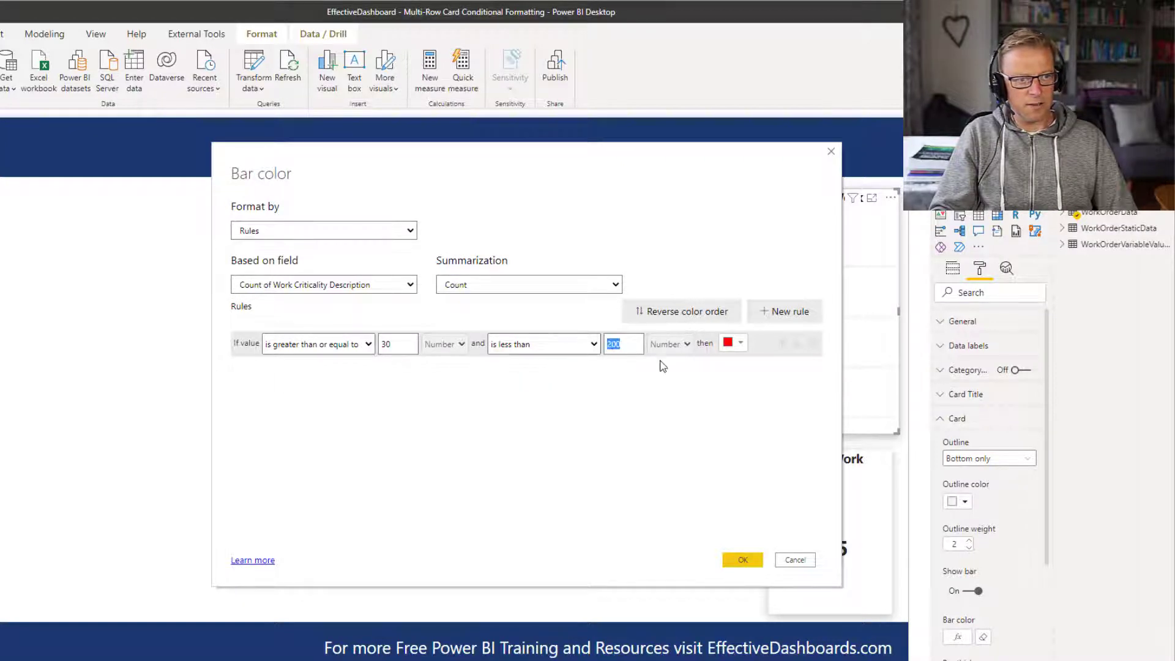
key(BackSpace)
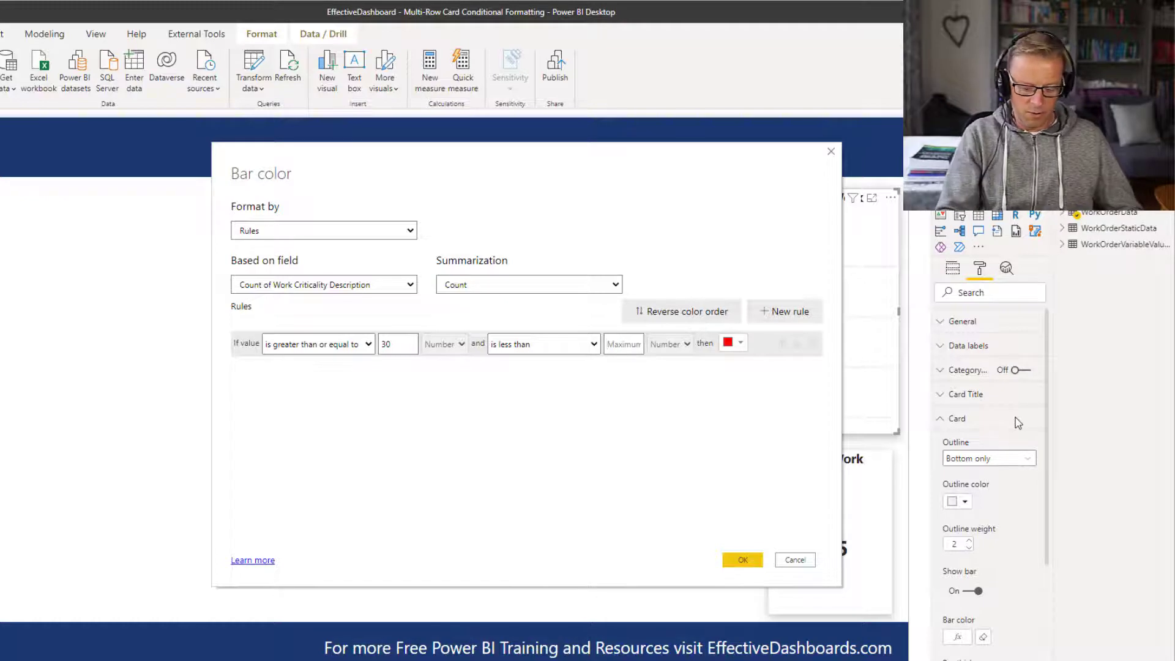
text(745)
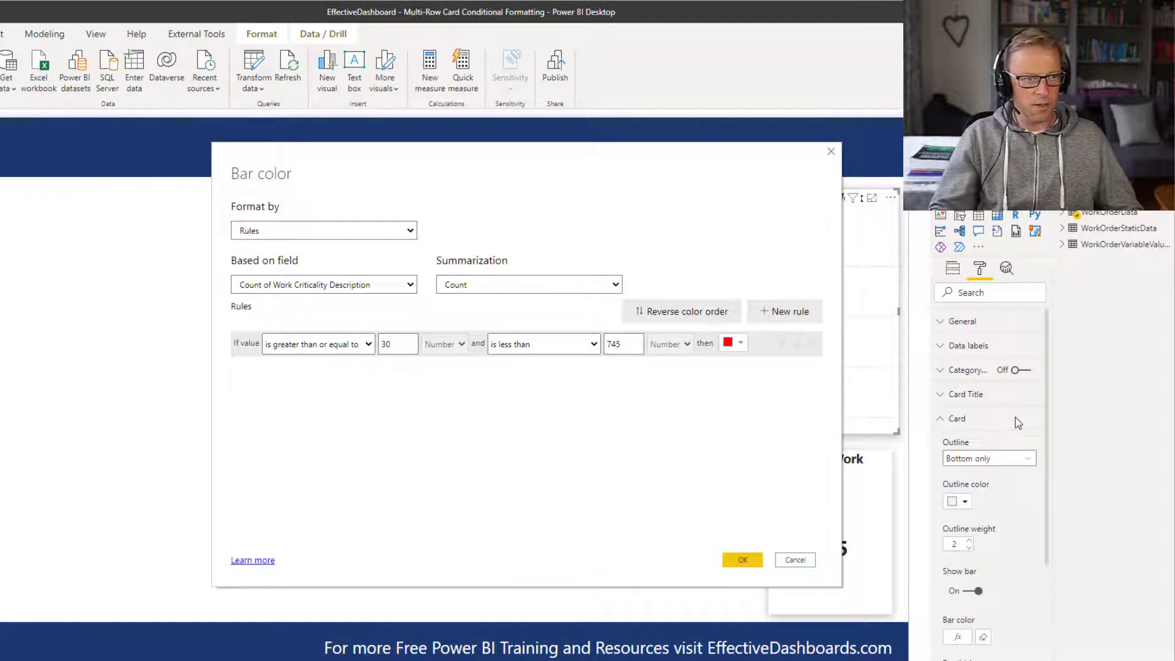
click(559, 346)
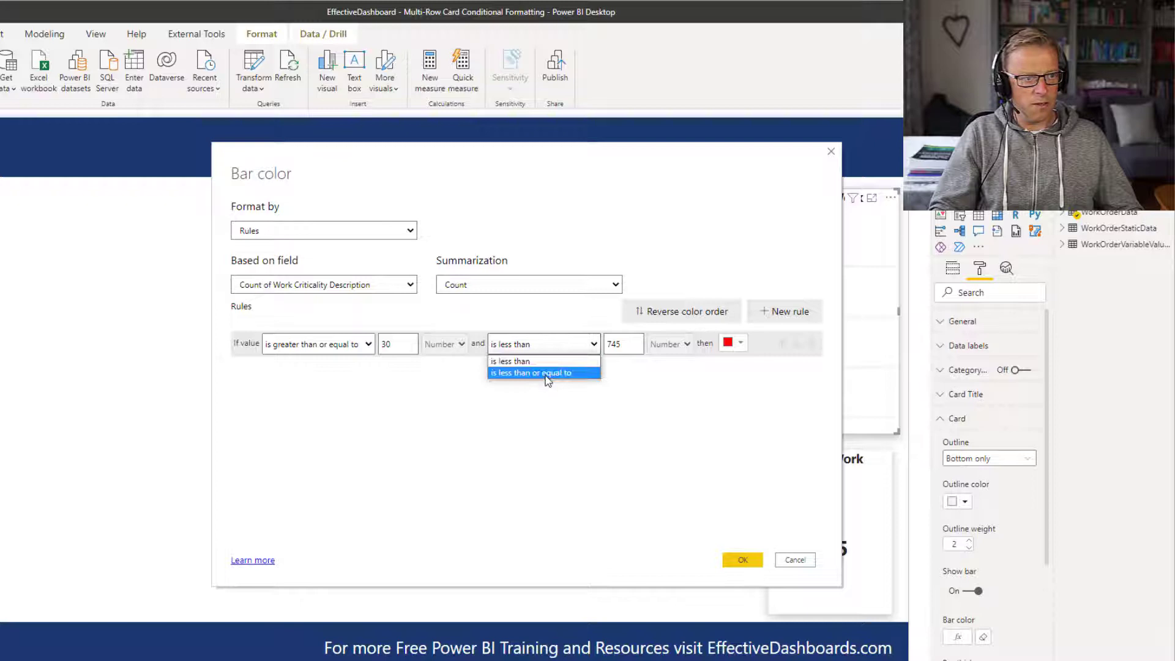
click(545, 371)
click(742, 561)
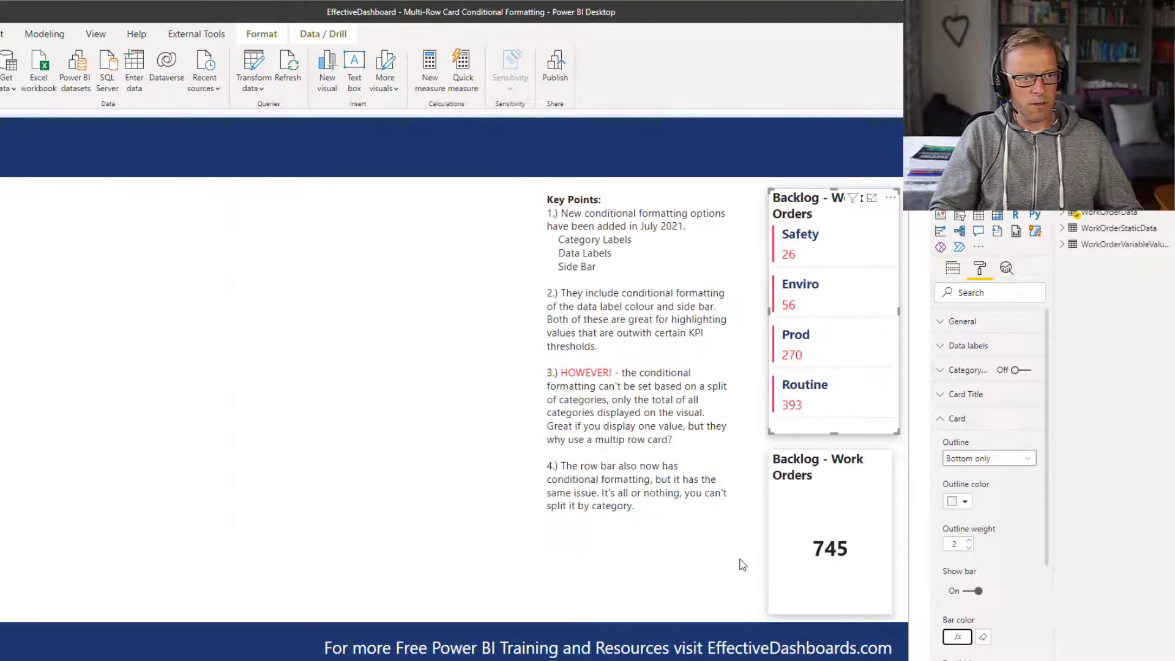